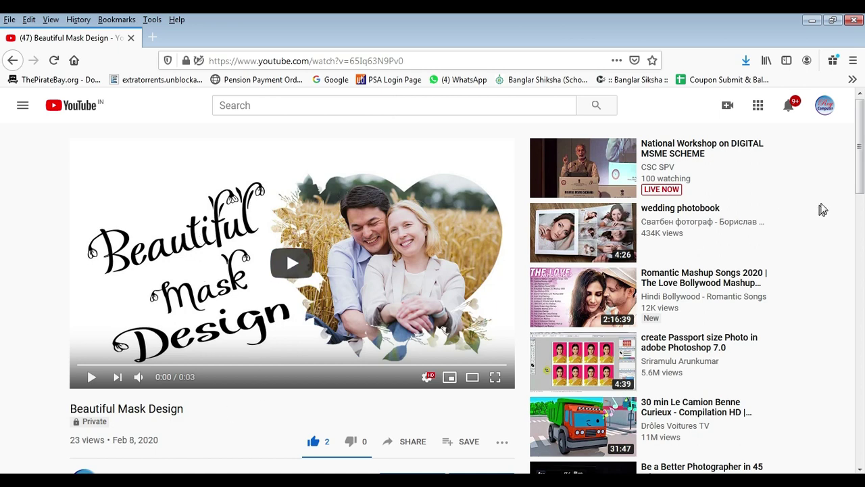
Expand the Beautiful Mask Design video's description and view the MASK Action download page and the other listed file links.
{"action": "scroll", "coordinate": [858, 177], "scroll_direction": "down", "scroll_amount": 4}
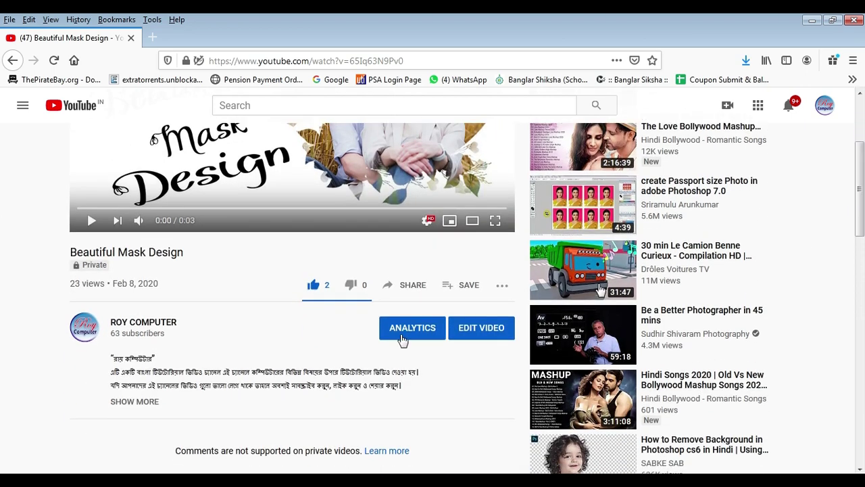
{"action": "left_click", "coordinate": [138, 402]}
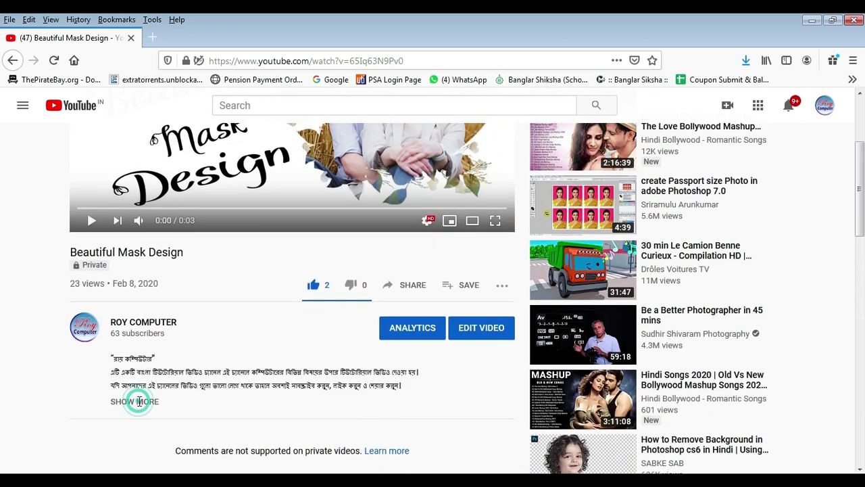
{"action": "scroll", "coordinate": [237, 363], "scroll_direction": "down", "scroll_amount": 2}
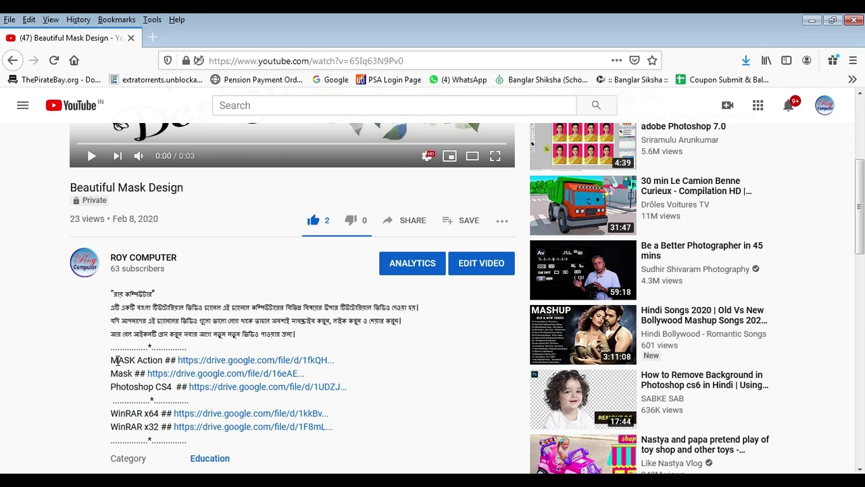
{"action": "left_click", "coordinate": [189, 359]}
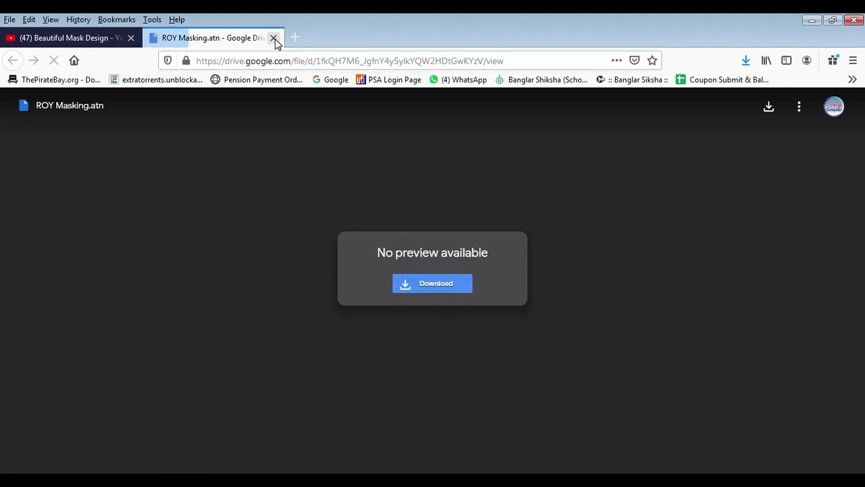
{"action": "left_click", "coordinate": [274, 39]}
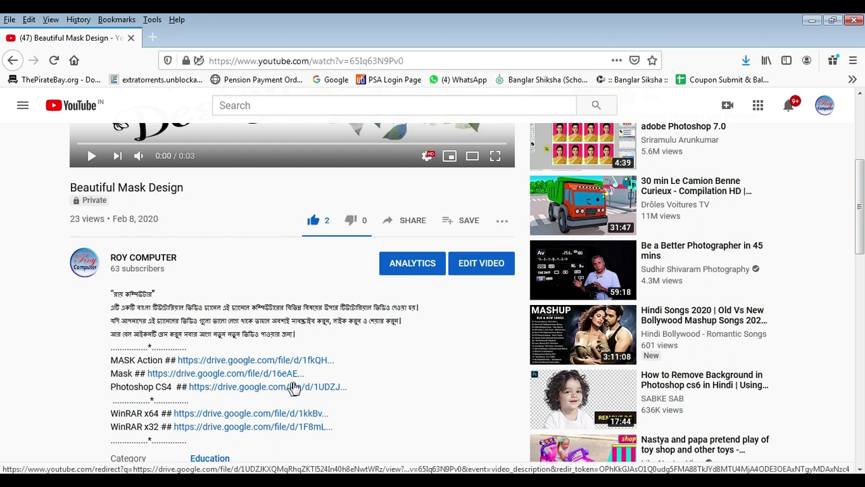
{"action": "left_click", "coordinate": [281, 267]}
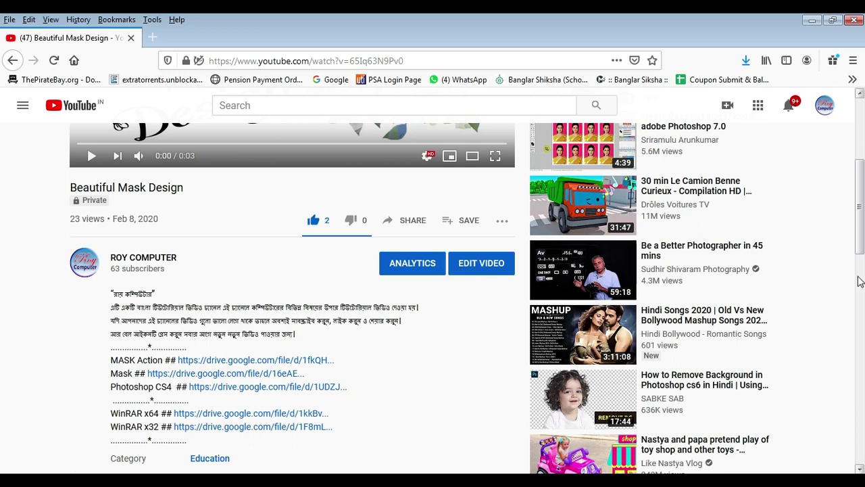
{"action": "mouse_move", "coordinate": [860, 236]}
{"action": "left_mouse_down"}
{"action": "mouse_move", "coordinate": [861, 184]}
{"action": "mouse_move", "coordinate": [861, 231]}
{"action": "left_mouse_up"}
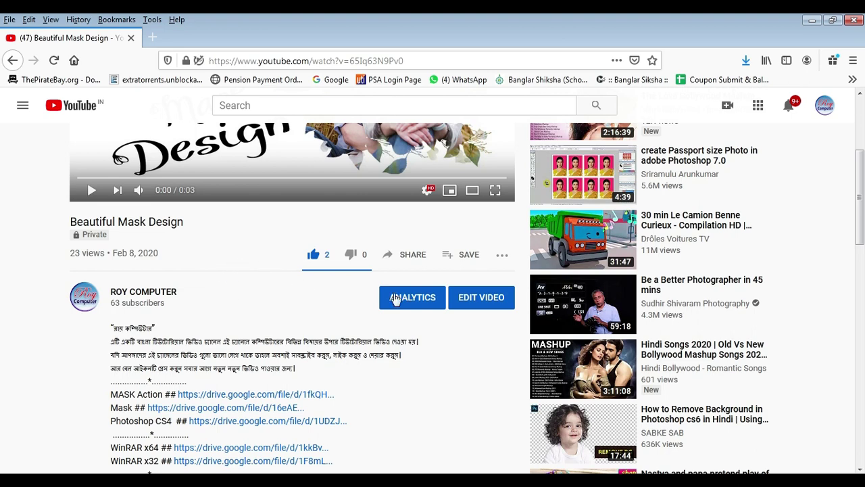
{"action": "scroll", "coordinate": [398, 308], "scroll_direction": "up", "scroll_amount": 3}
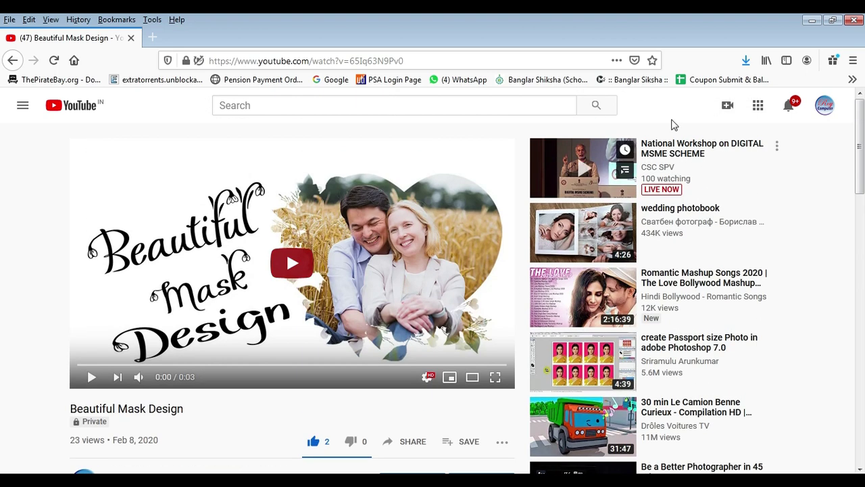
Switch to Photoshop, display the Actions panel and narrow it so it covers less of the workspace.
{"action": "left_click", "coordinate": [811, 20]}
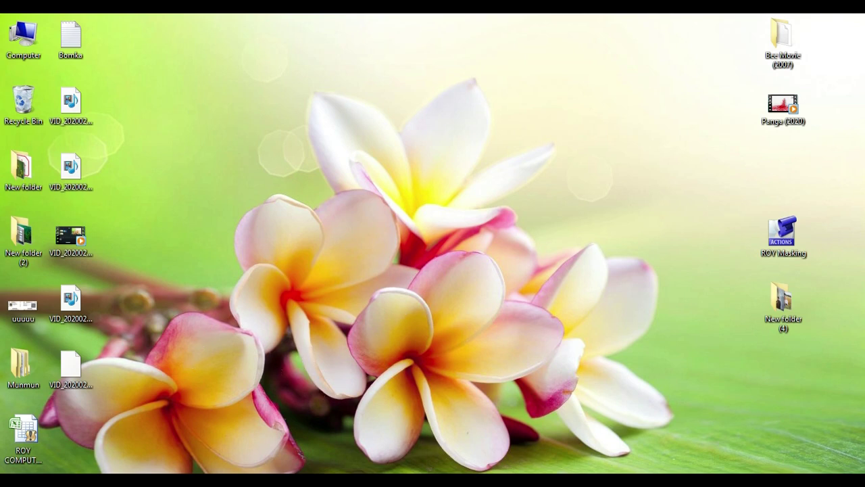
{"action": "left_click", "coordinate": [174, 482]}
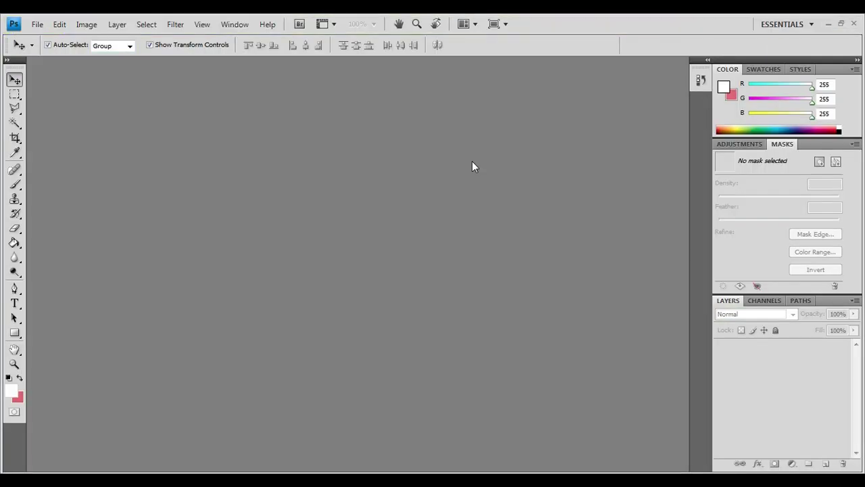
{"action": "left_click", "coordinate": [233, 25]}
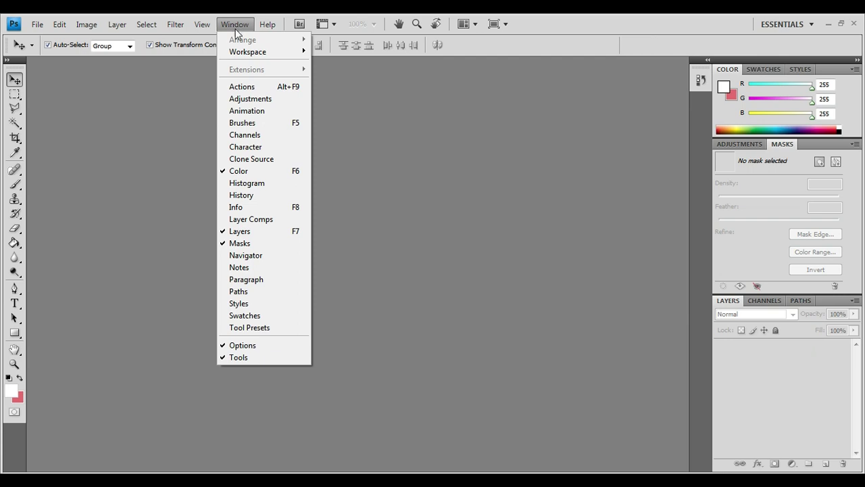
{"action": "left_click", "coordinate": [244, 86]}
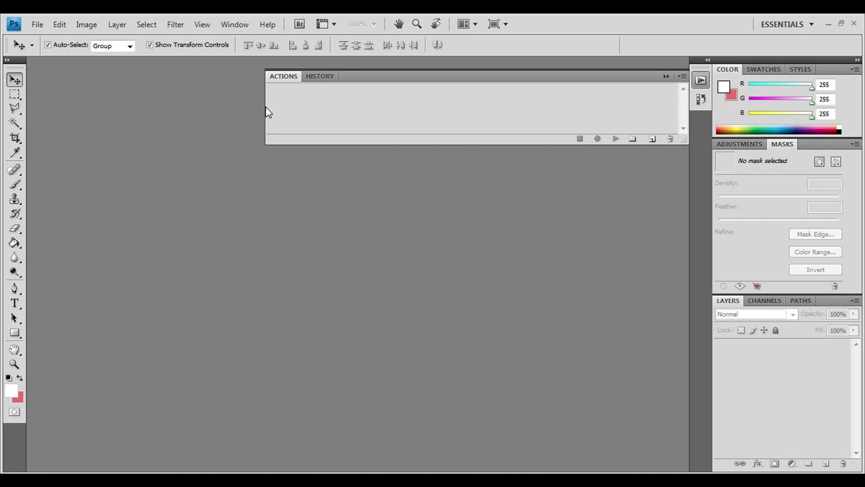
{"action": "left_click_drag", "start_coordinate": [264, 107], "coordinate": [609, 98]}
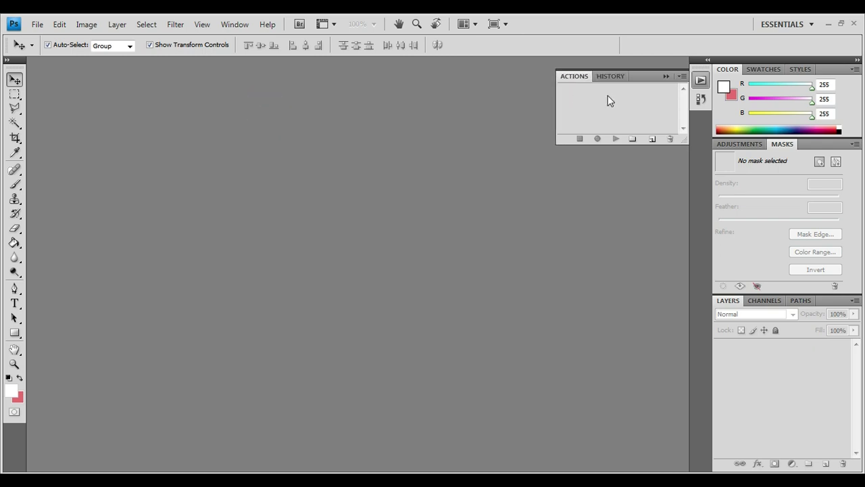
Turn on Button Mode for the actions and load the ROY Masking action file from the Desktop.
{"action": "left_click", "coordinate": [682, 77]}
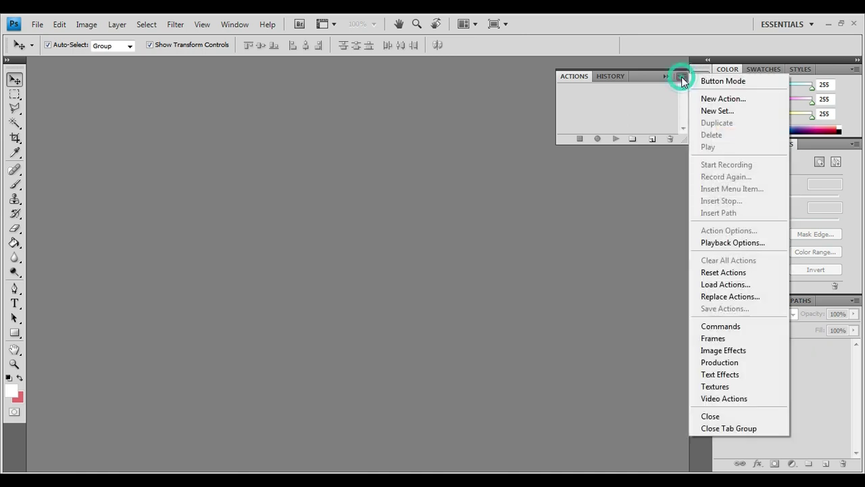
{"action": "left_click", "coordinate": [722, 82]}
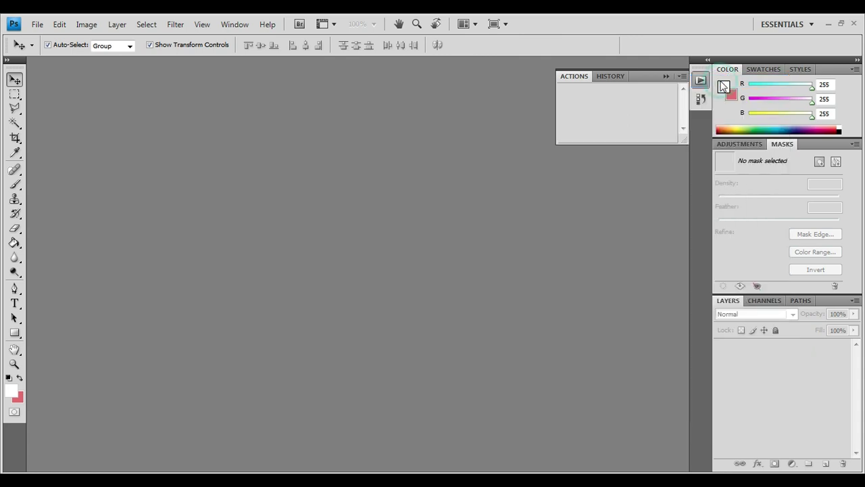
{"action": "left_click", "coordinate": [682, 76]}
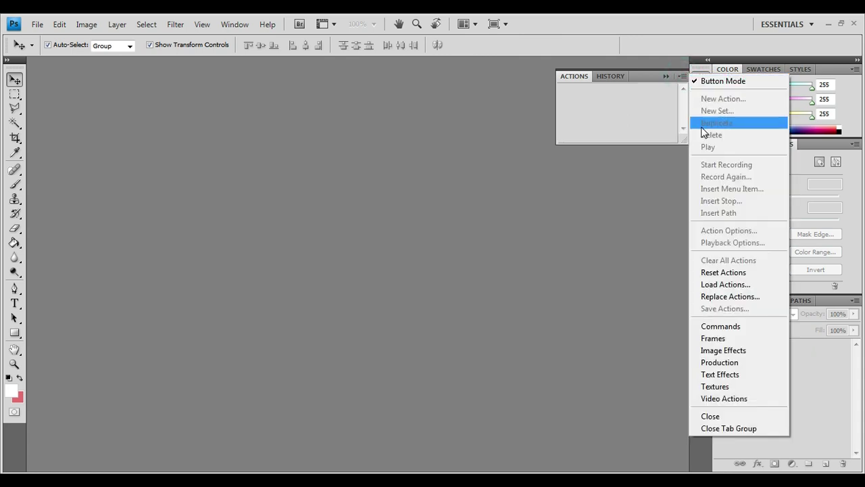
{"action": "left_click", "coordinate": [729, 287]}
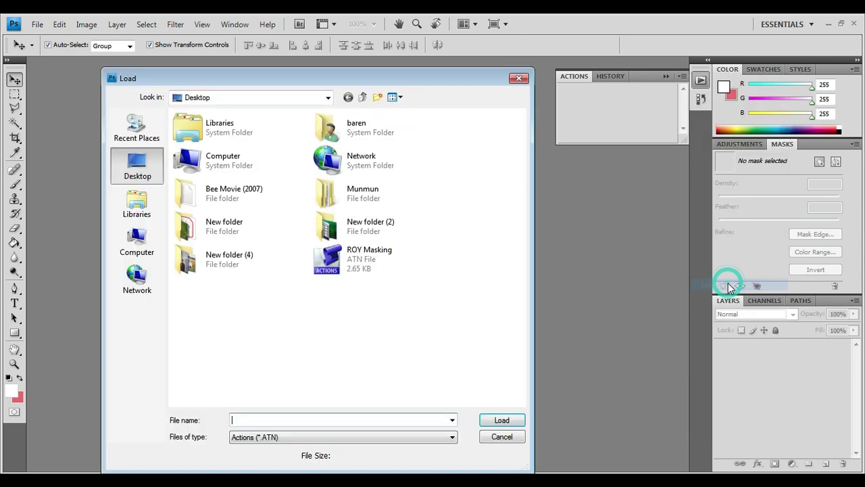
{"action": "left_click", "coordinate": [465, 190]}
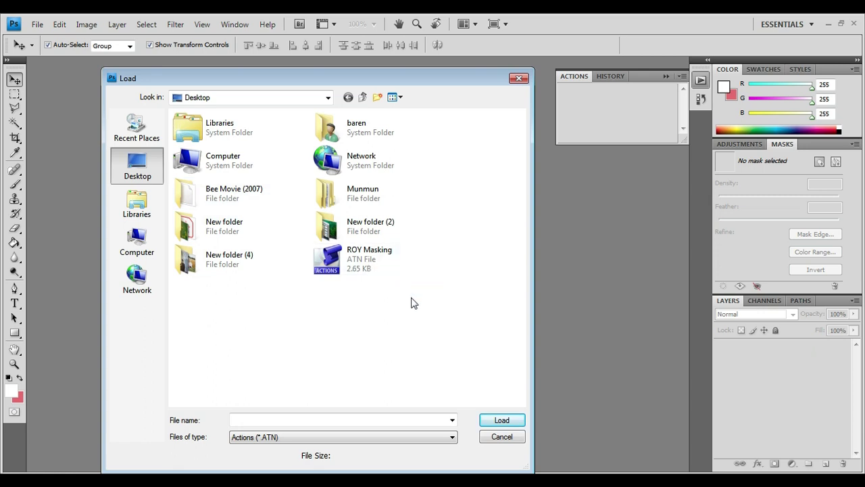
{"action": "double_click", "coordinate": [348, 265]}
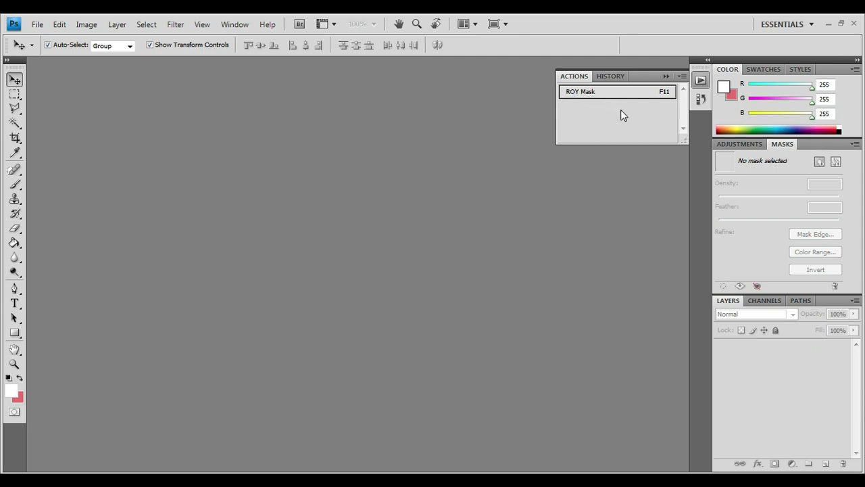
Open the pre-wedding photo of the couple in the wheat field from New folder (4) on the Desktop.
{"action": "left_click", "coordinate": [36, 25]}
{"action": "left_click", "coordinate": [54, 52]}
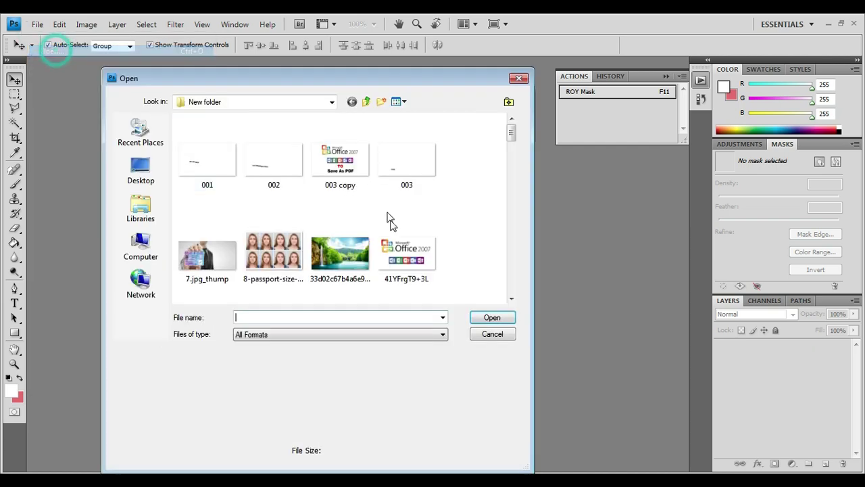
{"action": "left_click", "coordinate": [142, 171]}
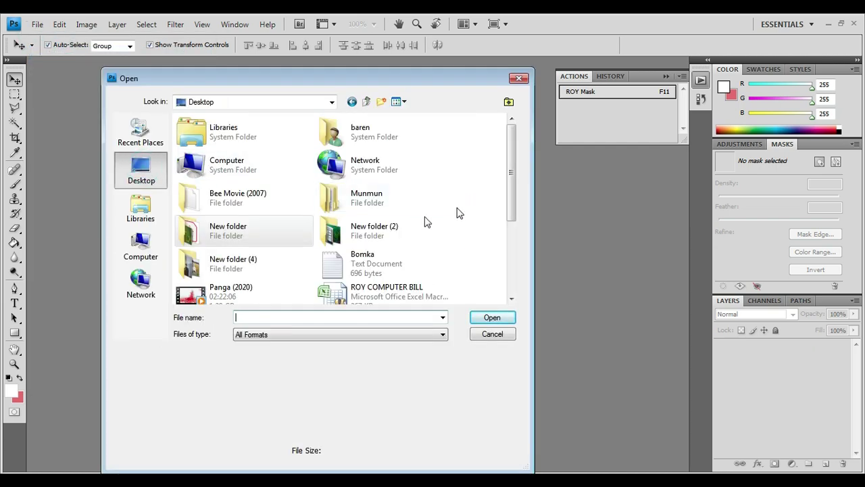
{"action": "double_click", "coordinate": [214, 271]}
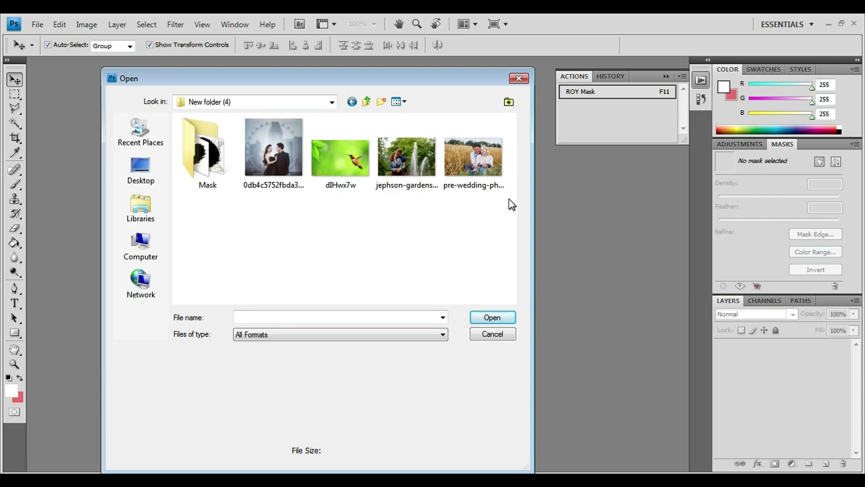
{"action": "left_click", "coordinate": [484, 187]}
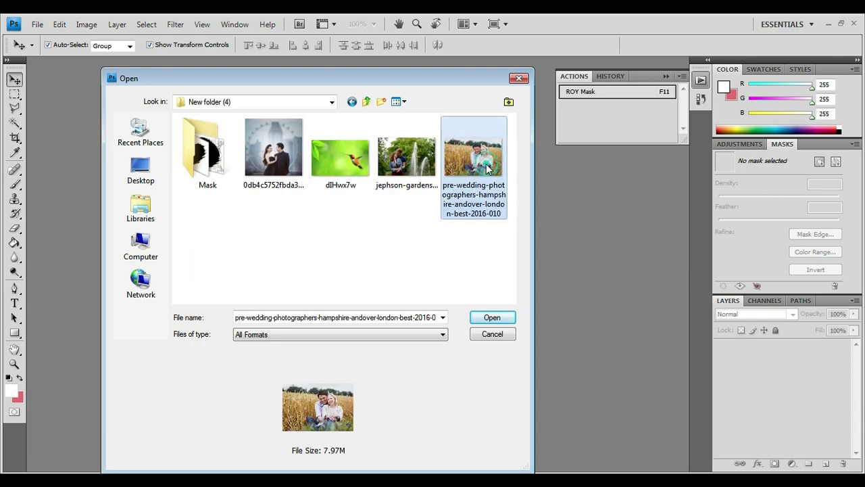
{"action": "double_click", "coordinate": [476, 160]}
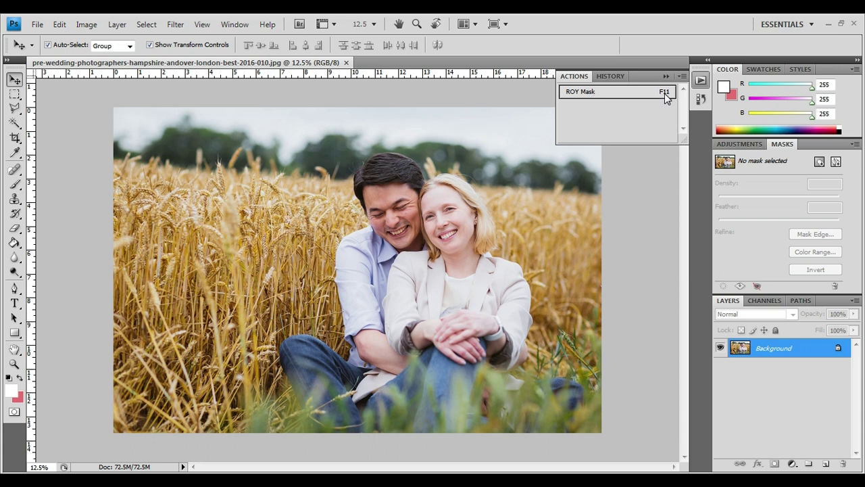
Run the ROY Mask action and open Mask (36), the floral heart, from the Mask folder.
{"action": "left_click", "coordinate": [583, 91]}
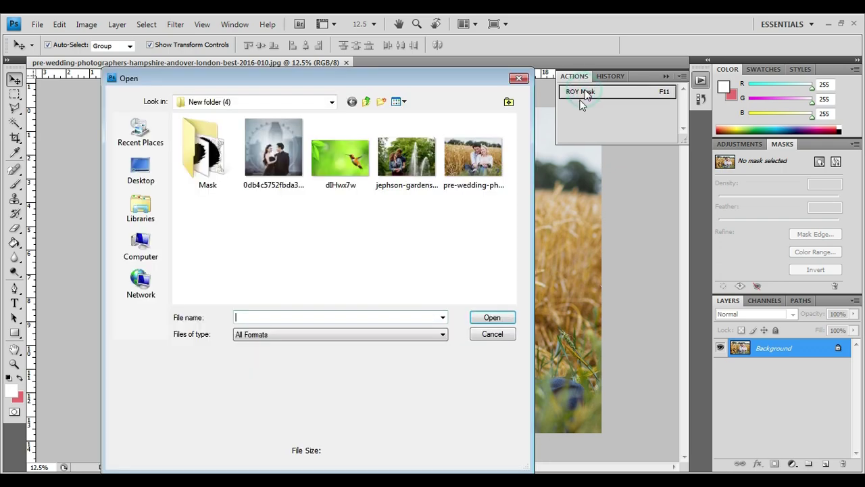
{"action": "left_click", "coordinate": [211, 232]}
{"action": "left_click", "coordinate": [204, 151]}
{"action": "double_click", "coordinate": [204, 152]}
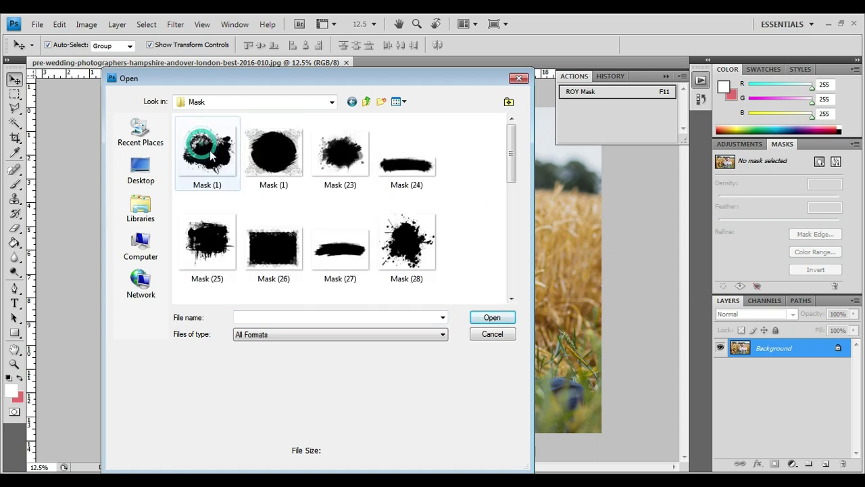
{"action": "left_click_drag", "start_coordinate": [511, 168], "coordinate": [502, 255]}
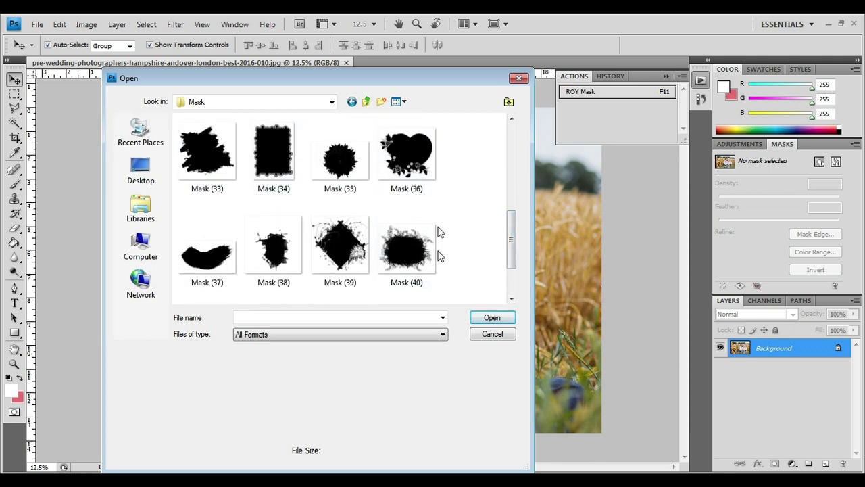
{"action": "left_click", "coordinate": [418, 155]}
{"action": "double_click", "coordinate": [418, 155]}
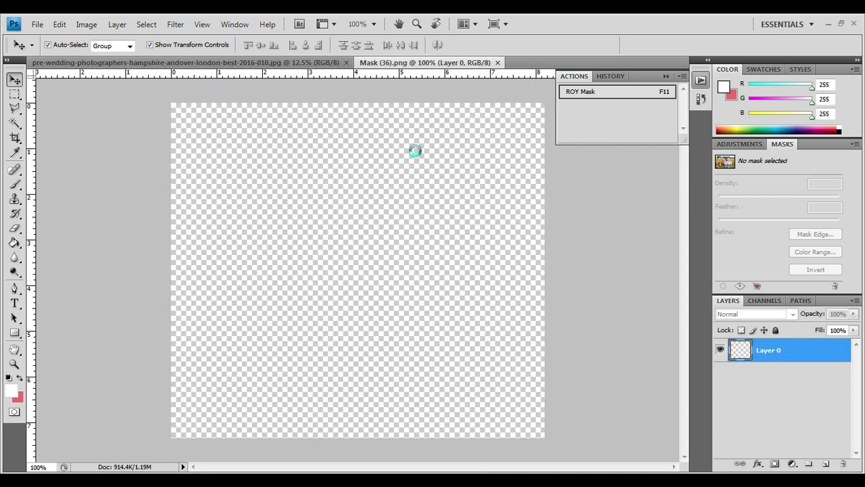
Enlarge the heart mask to about 750% width and 712% height over the couple and apply the transform.
{"action": "left_click_drag", "start_coordinate": [444, 186], "coordinate": [449, 171]}
{"action": "left_click_drag", "start_coordinate": [502, 317], "coordinate": [573, 419]}
{"action": "left_click_drag", "start_coordinate": [489, 257], "coordinate": [473, 265]}
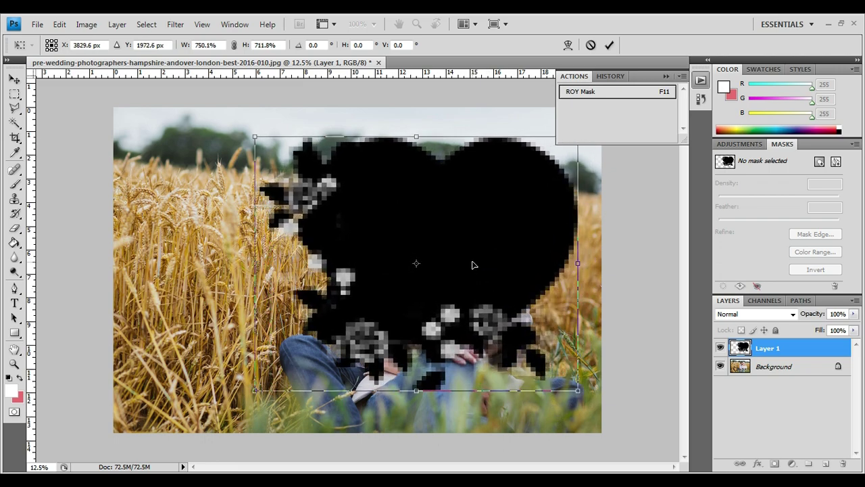
{"action": "key", "text": "F11"}
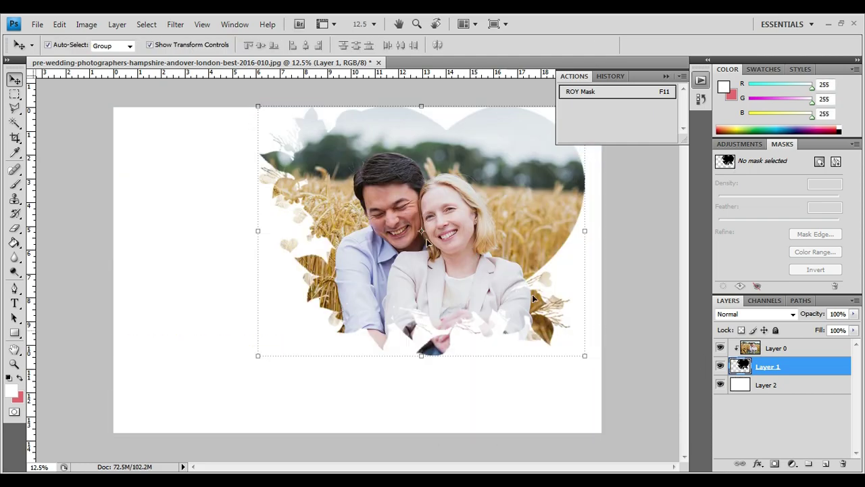
Move the heart mask on Layer 1 down over the couple and stretch its height to 104.6%.
{"action": "left_click", "coordinate": [583, 356]}
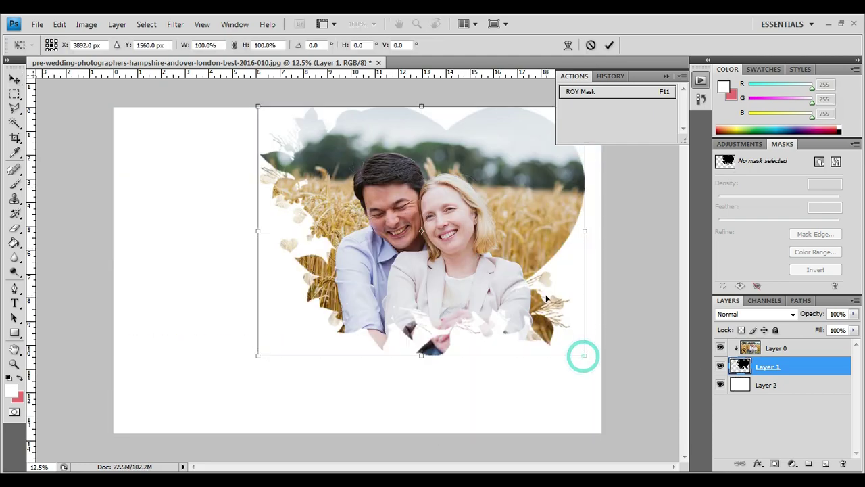
{"action": "left_click_drag", "start_coordinate": [517, 218], "coordinate": [518, 255]}
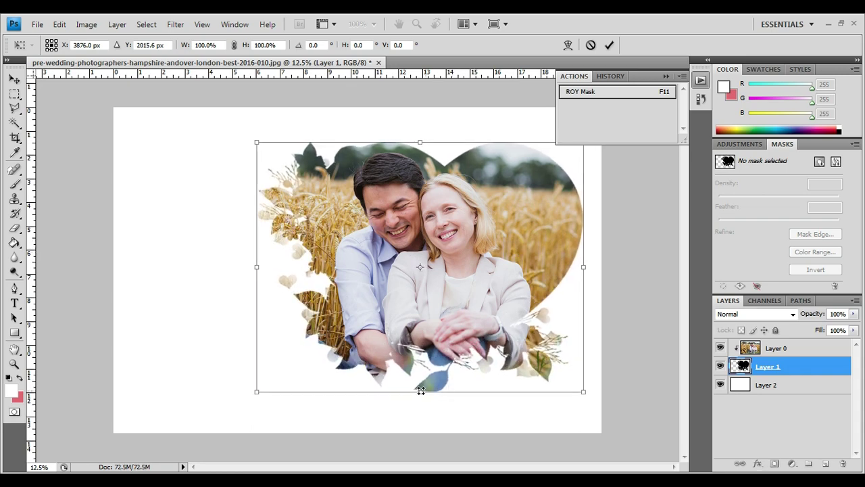
{"action": "left_click_drag", "start_coordinate": [420, 392], "coordinate": [420, 403]}
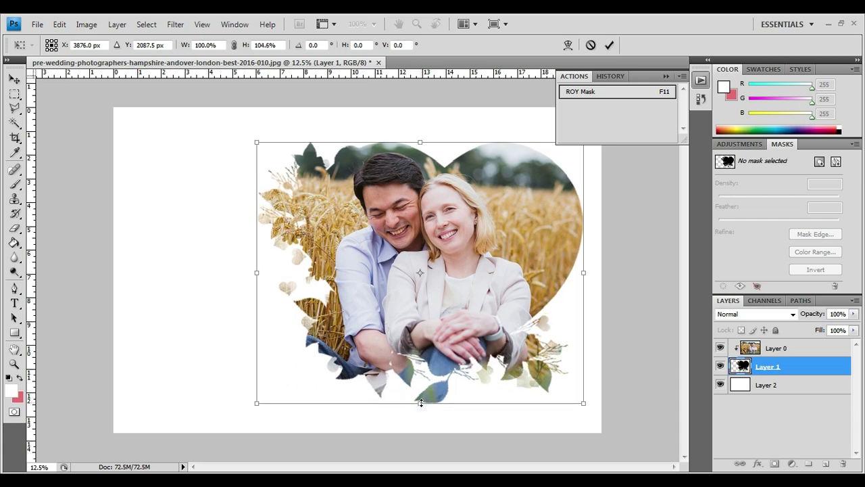
{"action": "double_click", "coordinate": [522, 207]}
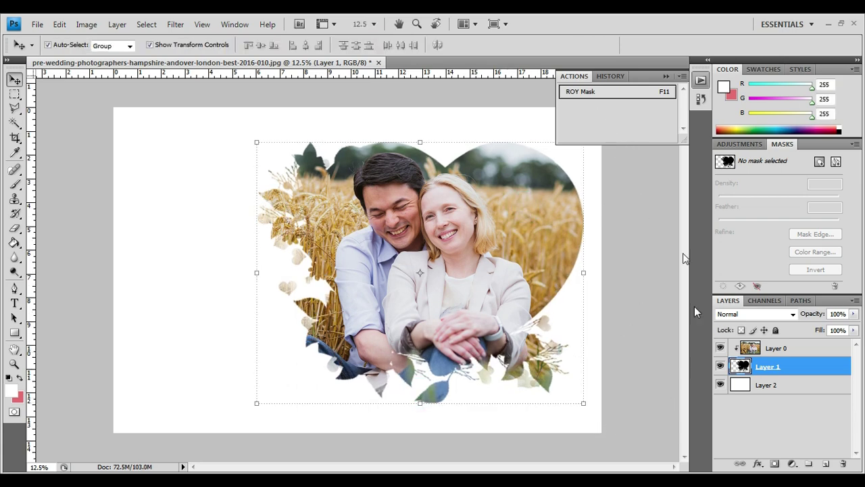
Go through the photo, mask and white background layers one by one, ending with Layer 2 selected.
{"action": "left_click", "coordinate": [792, 348]}
{"action": "left_click", "coordinate": [782, 368]}
{"action": "left_click", "coordinate": [784, 388]}
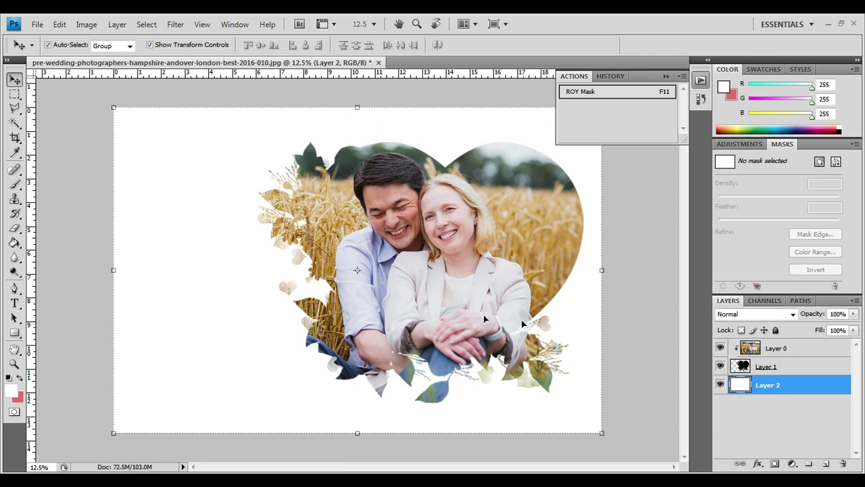
Fill the white background on Layer 2 with the pink swatch colour (229, 110, 110) using the Paint Bucket.
{"action": "left_click", "coordinate": [15, 242]}
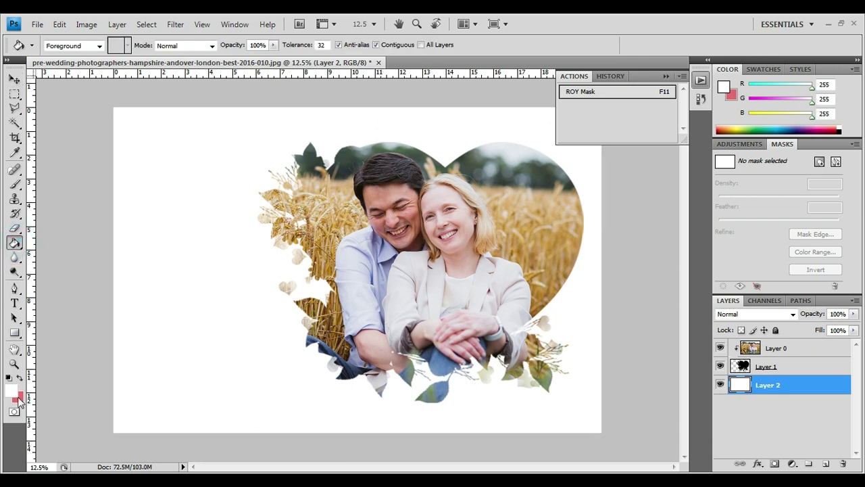
{"action": "left_click", "coordinate": [20, 377]}
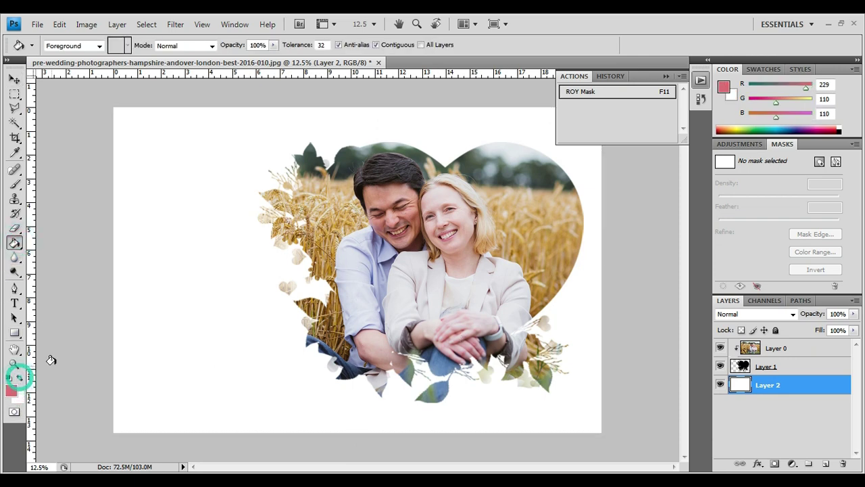
{"action": "left_click", "coordinate": [189, 182]}
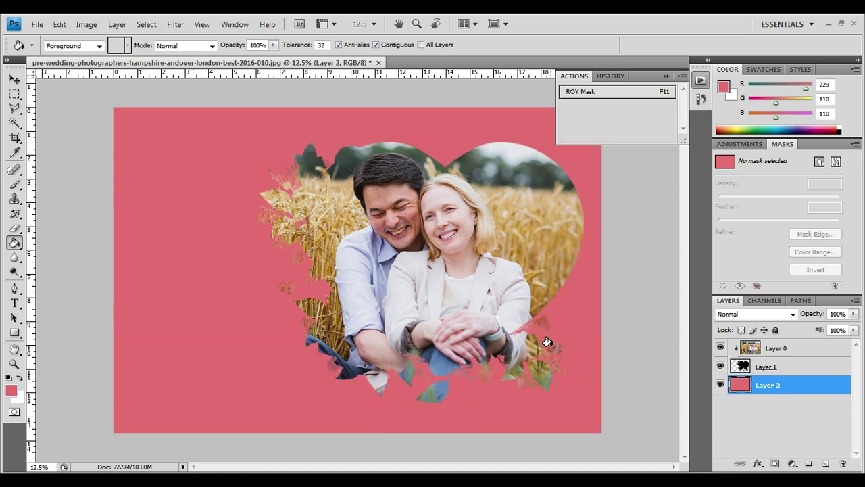
Refill the Layer 2 background with white and deselect all layers with the Move tool.
{"action": "left_click", "coordinate": [19, 377]}
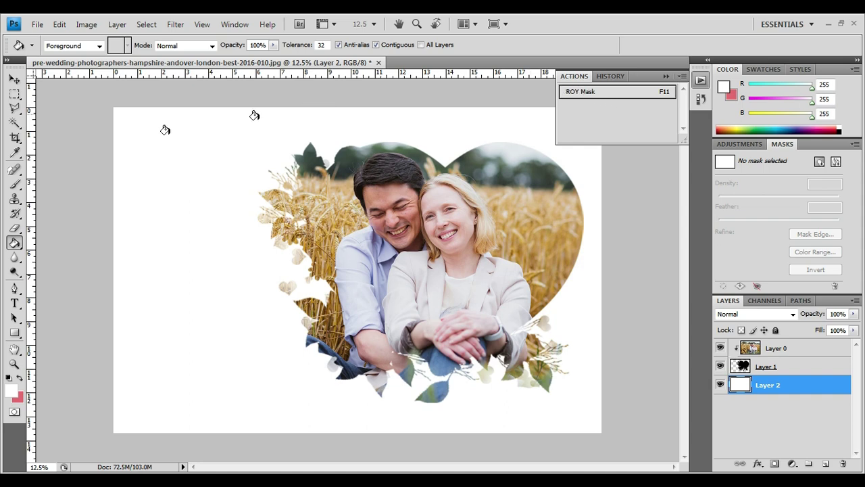
{"action": "left_click", "coordinate": [14, 79]}
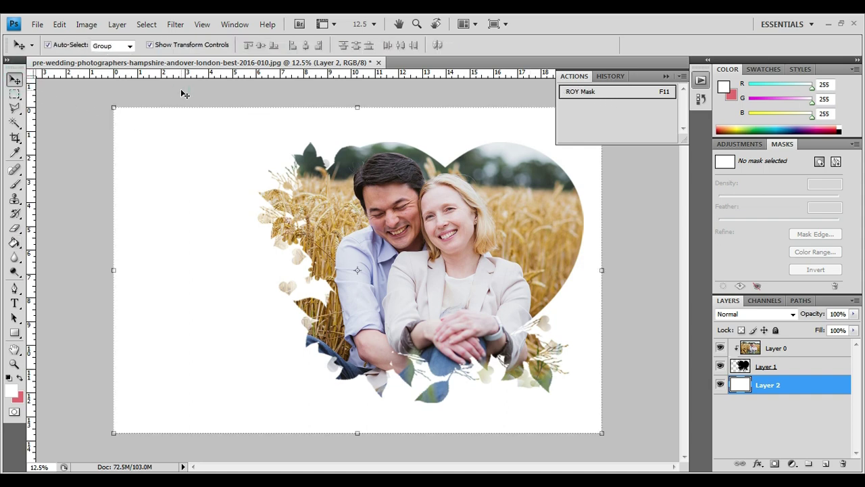
{"action": "left_click", "coordinate": [181, 90]}
{"action": "left_click", "coordinate": [662, 217]}
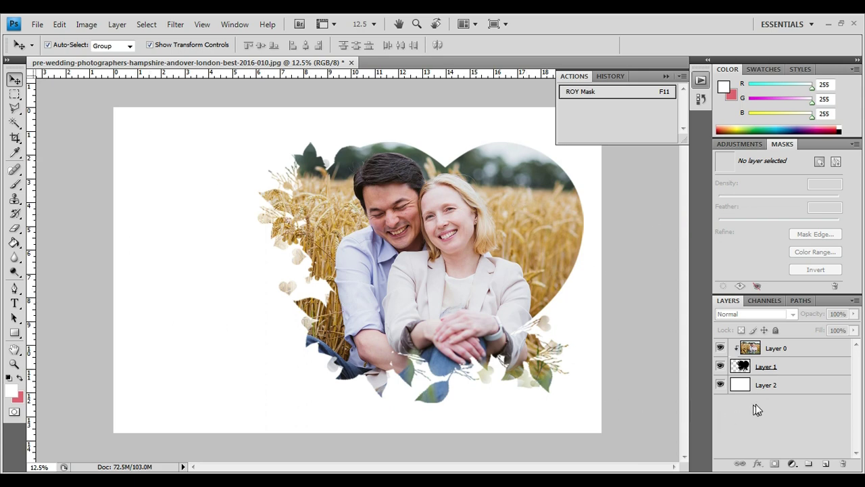
Open the green hummingbird picture dIHwx7w from New folder (4).
{"action": "left_click", "coordinate": [37, 26]}
{"action": "left_click", "coordinate": [47, 51]}
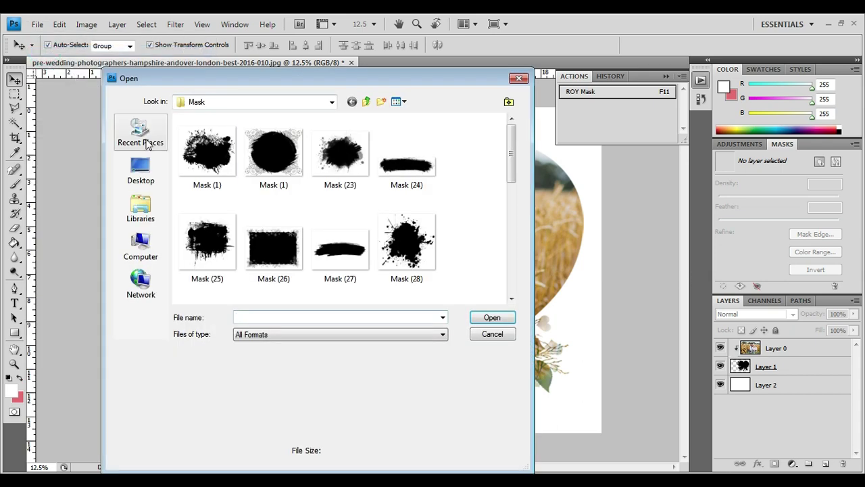
{"action": "left_click", "coordinate": [366, 102]}
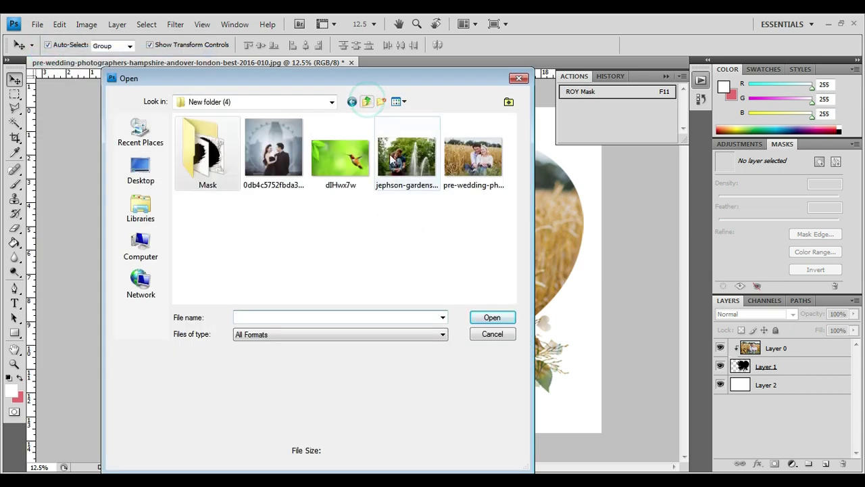
{"action": "left_click", "coordinate": [340, 164]}
{"action": "double_click", "coordinate": [340, 164]}
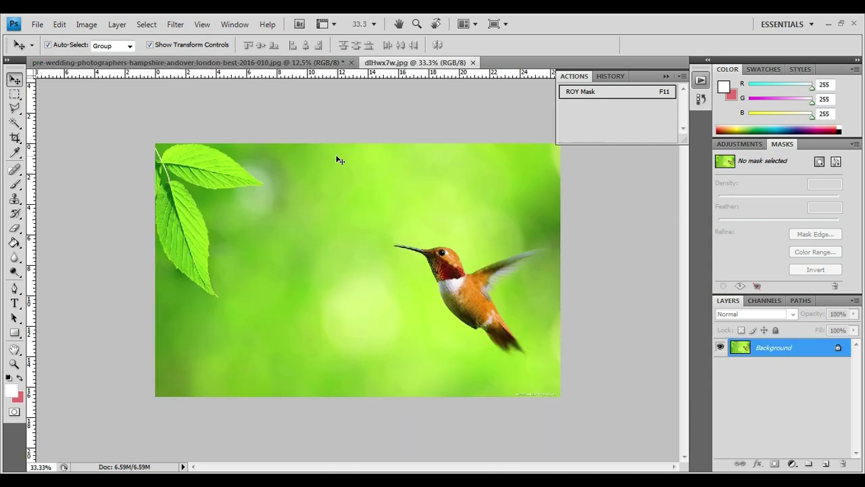
Copy the entire hummingbird picture and paste it directly above Layer 2 in the couple's document.
{"action": "key", "text": "ctrl+a"}
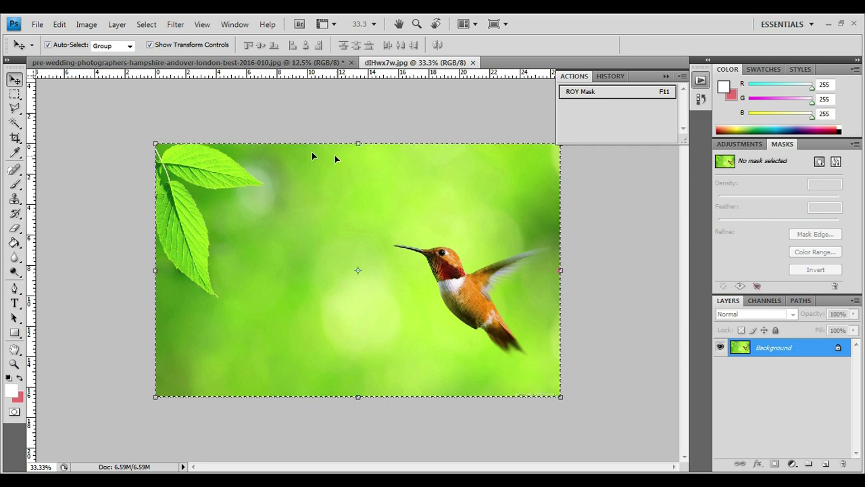
{"action": "left_click_drag", "start_coordinate": [312, 156], "coordinate": [271, 97]}
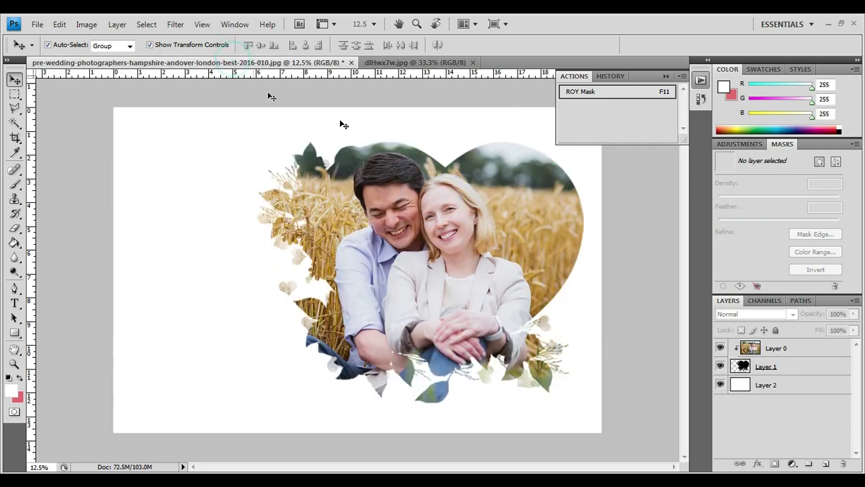
{"action": "left_click", "coordinate": [785, 387]}
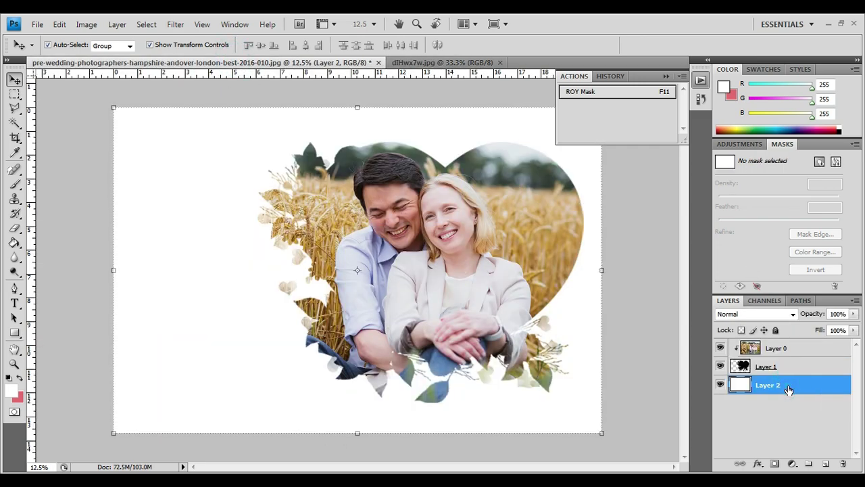
{"action": "left_click_drag", "start_coordinate": [787, 390], "coordinate": [788, 390]}
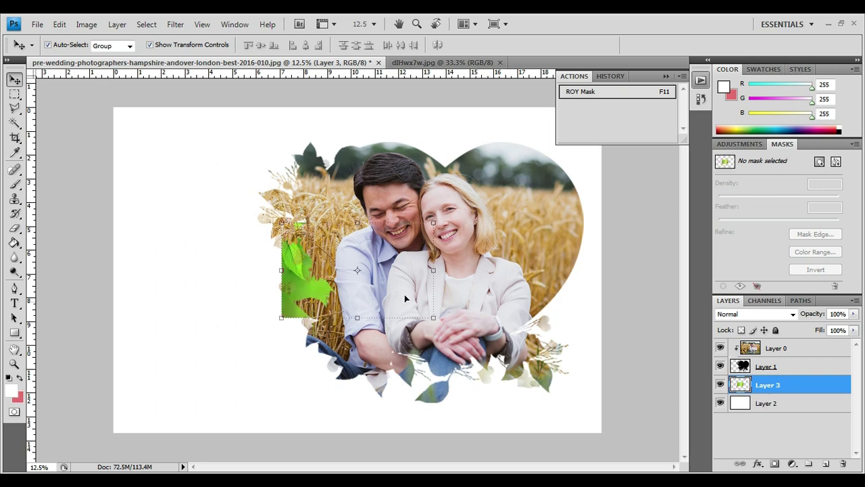
Enlarge the pasted hummingbird picture proportionally until it covers the whole canvas behind the heart, and apply the transform.
{"action": "left_click_drag", "start_coordinate": [279, 318], "coordinate": [110, 420]}
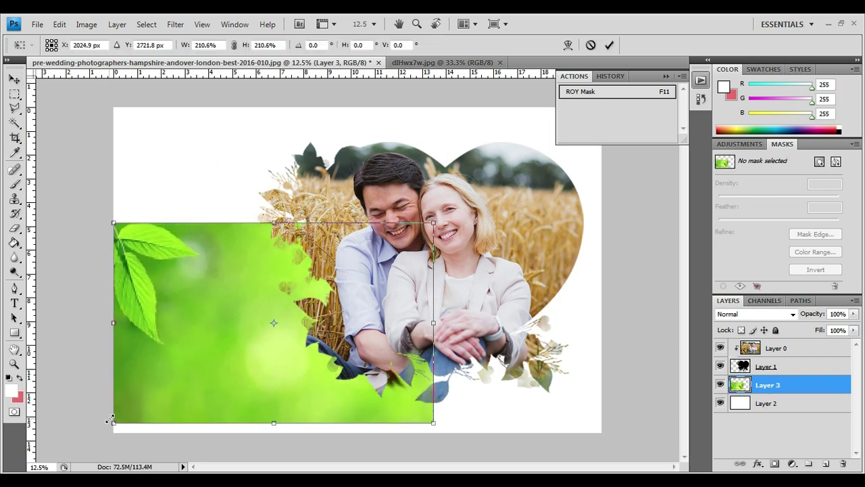
{"action": "left_click_drag", "start_coordinate": [431, 221], "coordinate": [629, 115]}
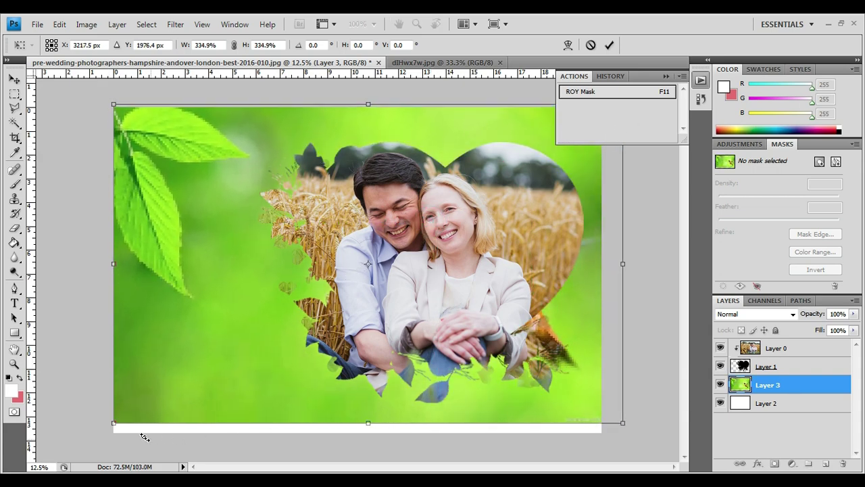
{"action": "left_click_drag", "start_coordinate": [116, 424], "coordinate": [100, 436]}
{"action": "double_click", "coordinate": [188, 343]}
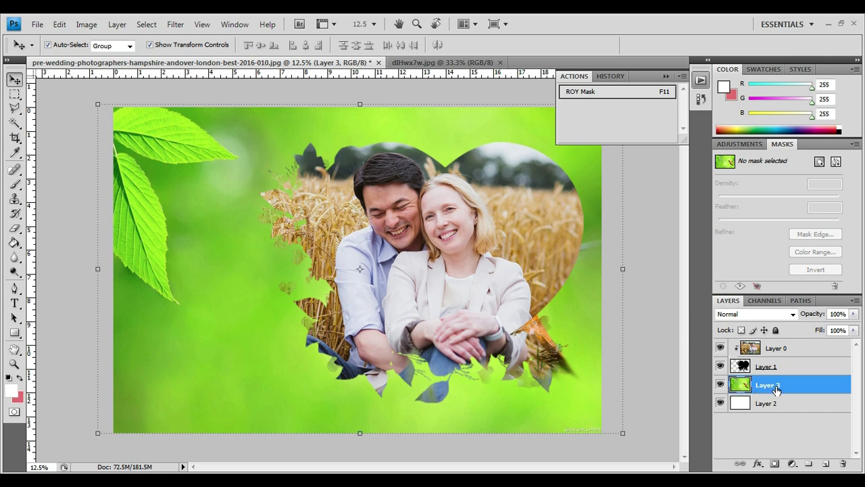
Delete the hummingbird layer and hide the white Layer 2 to leave the heart on a transparent background.
{"action": "key", "text": "Delete"}
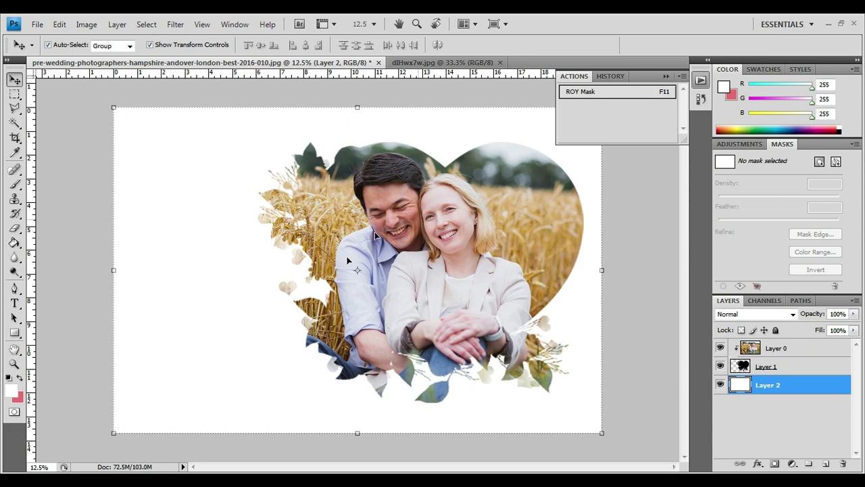
{"action": "left_click", "coordinate": [720, 384]}
{"action": "left_click", "coordinate": [721, 384]}
{"action": "left_click", "coordinate": [720, 384]}
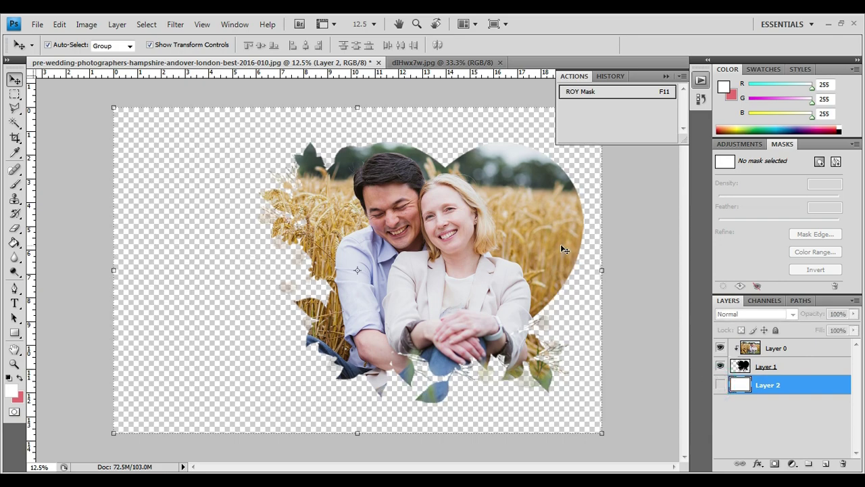
Save the transparent heart composition to the Desktop in PNG format under the file name DD.
{"action": "key", "text": "ctrl+shift+s"}
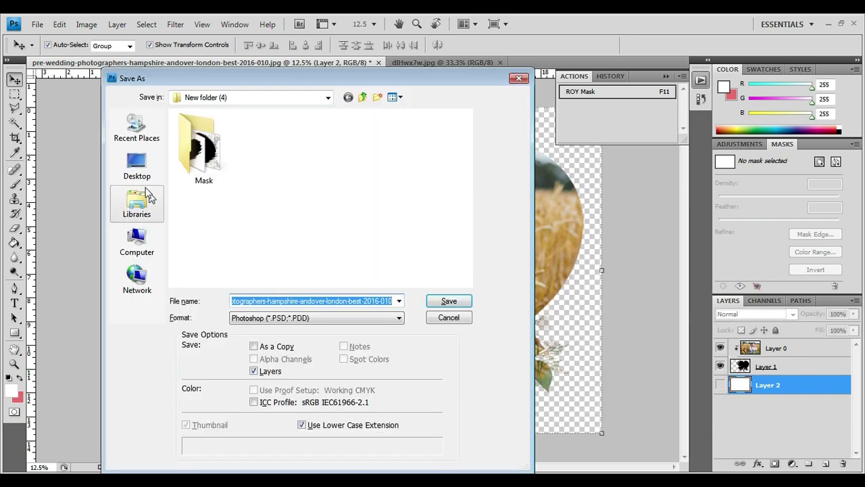
{"action": "left_click", "coordinate": [137, 168]}
{"action": "left_click", "coordinate": [267, 317]}
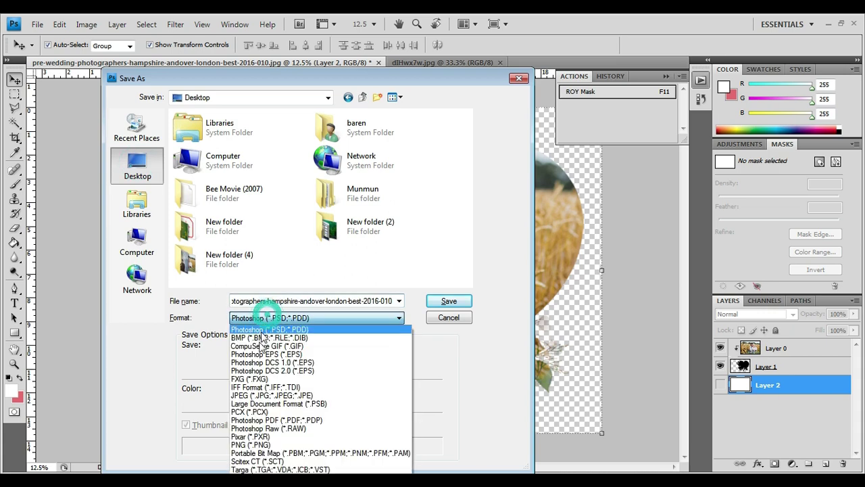
{"action": "left_click", "coordinate": [252, 446]}
{"action": "left_click", "coordinate": [338, 299]}
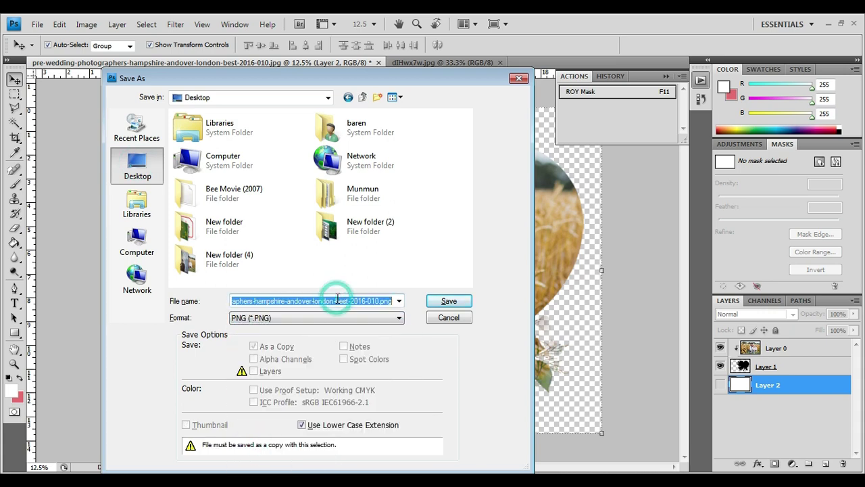
{"action": "type", "text": "DSI"}
{"action": "left_click", "coordinate": [448, 300]}
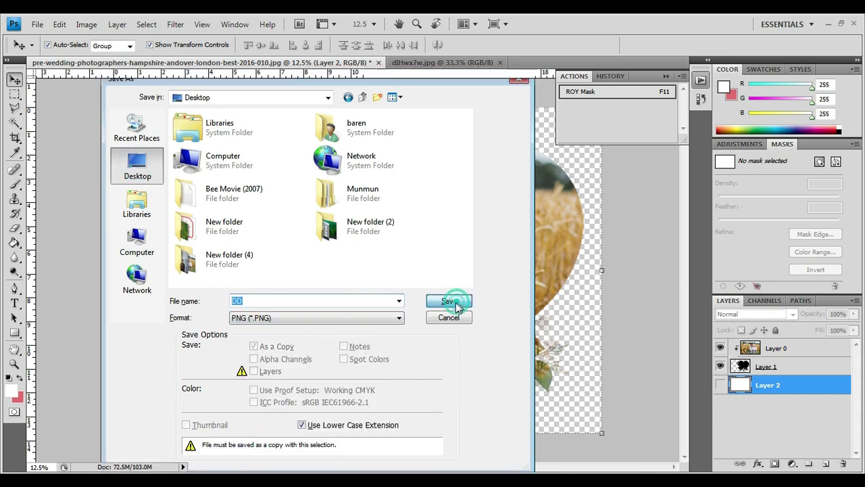
{"action": "left_click", "coordinate": [467, 239]}
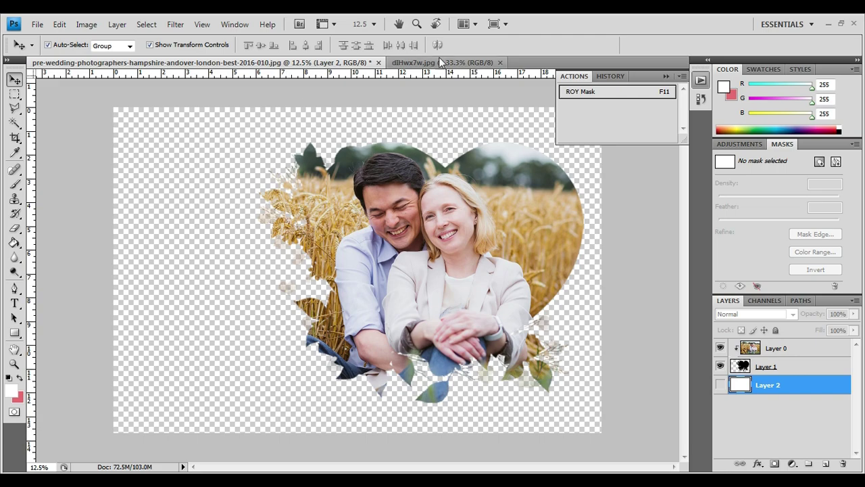
View the exported DD picture from the desktop in Windows Photo Viewer, close it and return to Photoshop.
{"action": "left_click", "coordinate": [828, 25]}
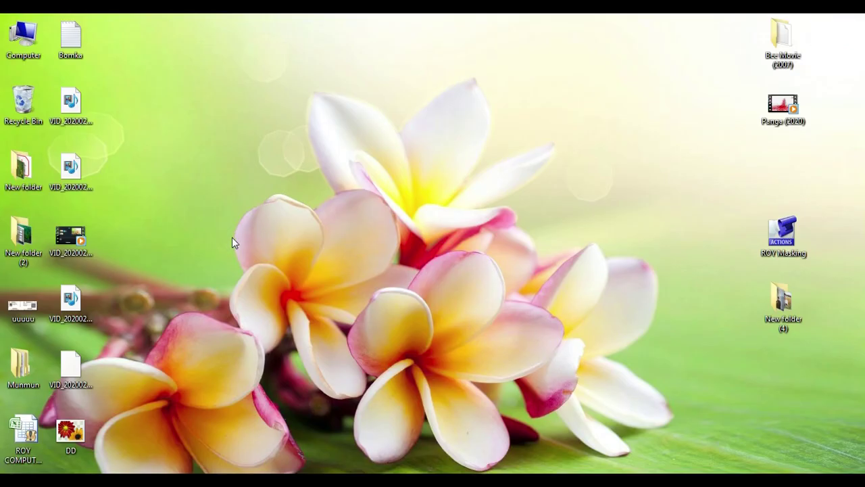
{"action": "double_click", "coordinate": [74, 433]}
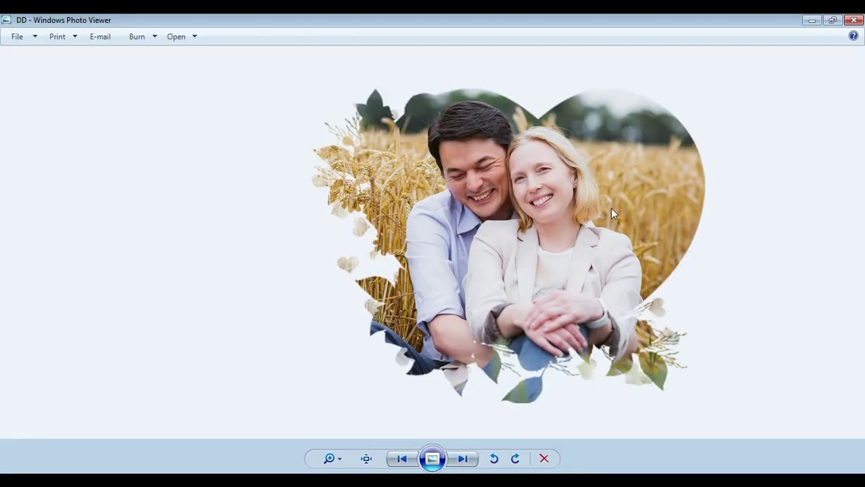
{"action": "left_click", "coordinate": [853, 20]}
{"action": "left_click", "coordinate": [189, 372]}
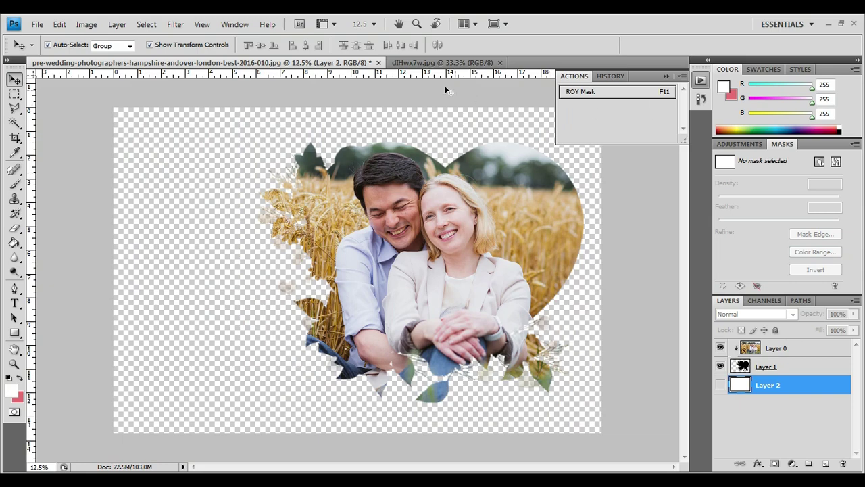
Close the hummingbird picture and the heart-masked couple document.
{"action": "left_click_drag", "start_coordinate": [472, 63], "coordinate": [499, 53]}
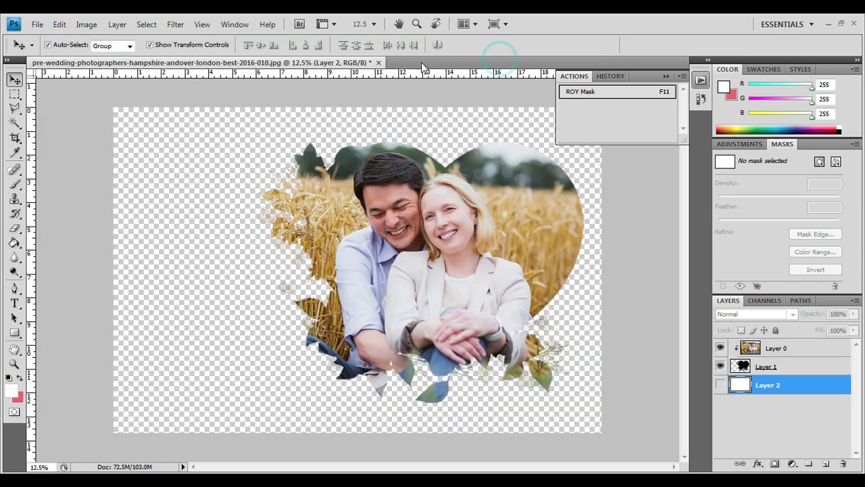
{"action": "left_click", "coordinate": [379, 63]}
{"action": "left_click", "coordinate": [434, 205]}
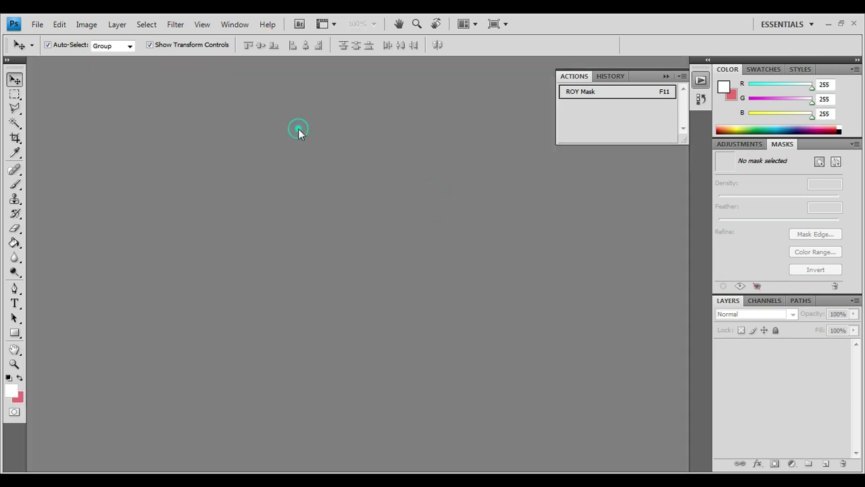
Open the photo of the couple in black in front of the Ferris wheel from New folder (4) on the Desktop.
{"action": "double_click", "coordinate": [247, 116]}
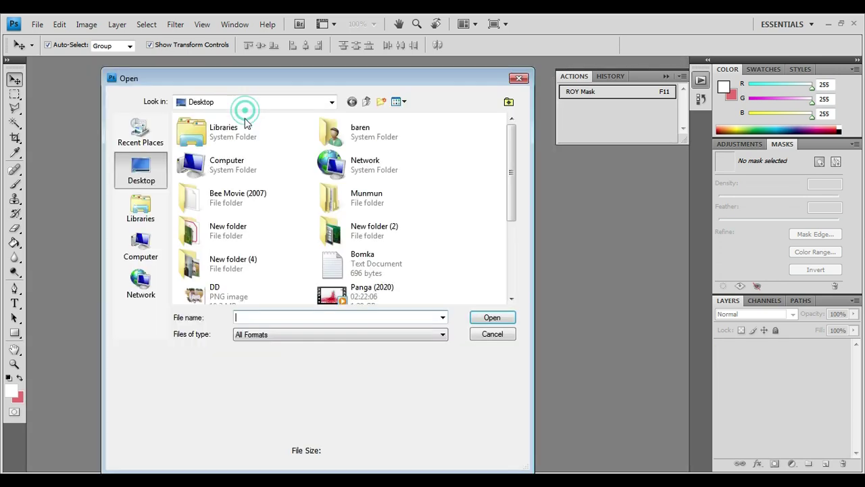
{"action": "left_click", "coordinate": [229, 237]}
{"action": "double_click", "coordinate": [233, 264]}
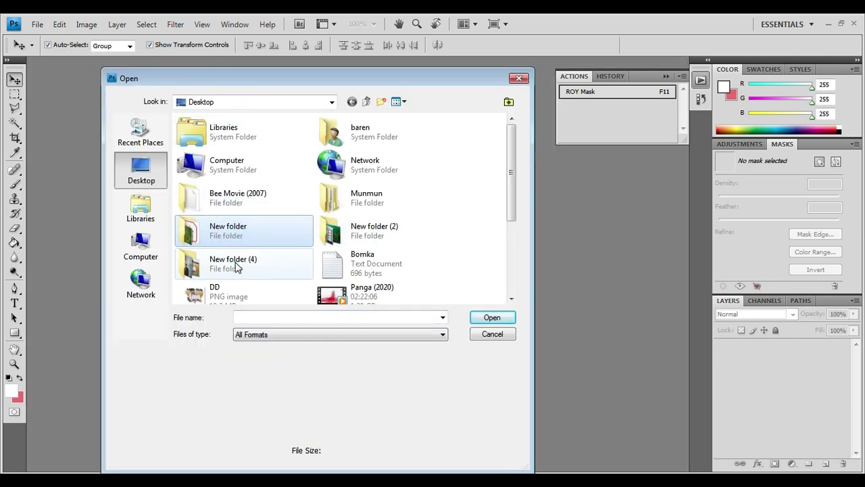
{"action": "double_click", "coordinate": [277, 155]}
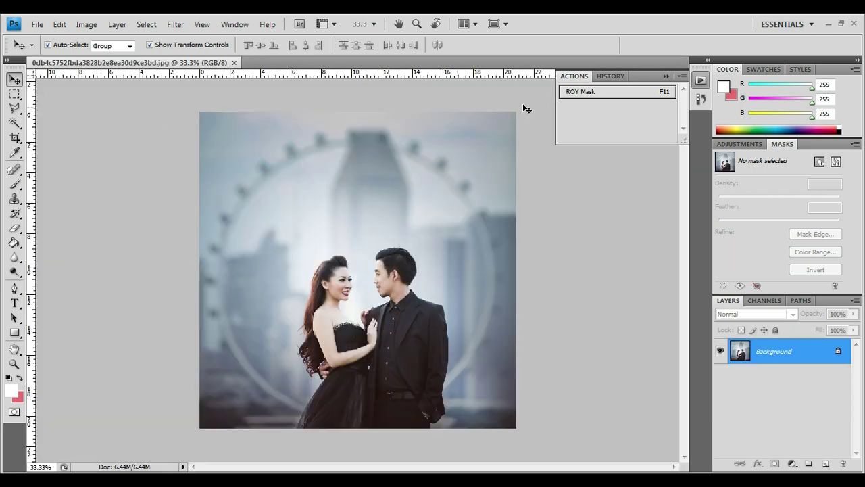
Run the ROY Mask action and place the diamond-shaped floral mask from the Mask folder into the photo.
{"action": "left_click", "coordinate": [607, 91]}
{"action": "double_click", "coordinate": [197, 153]}
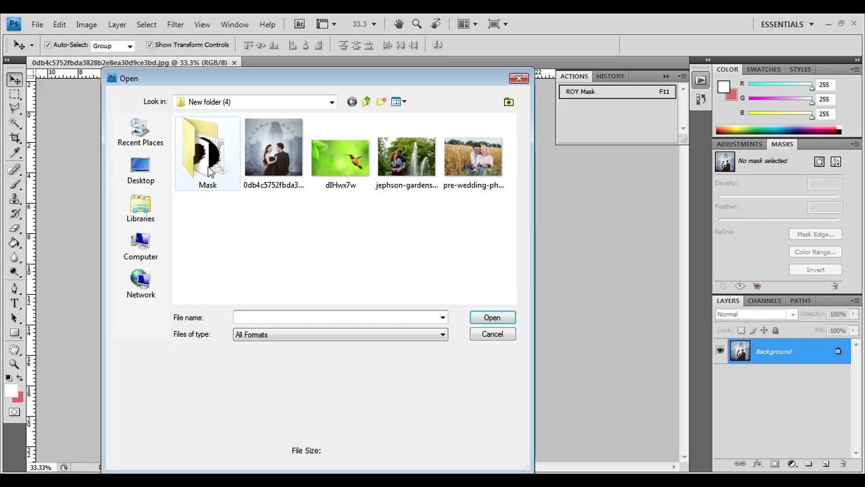
{"action": "left_click", "coordinate": [512, 237]}
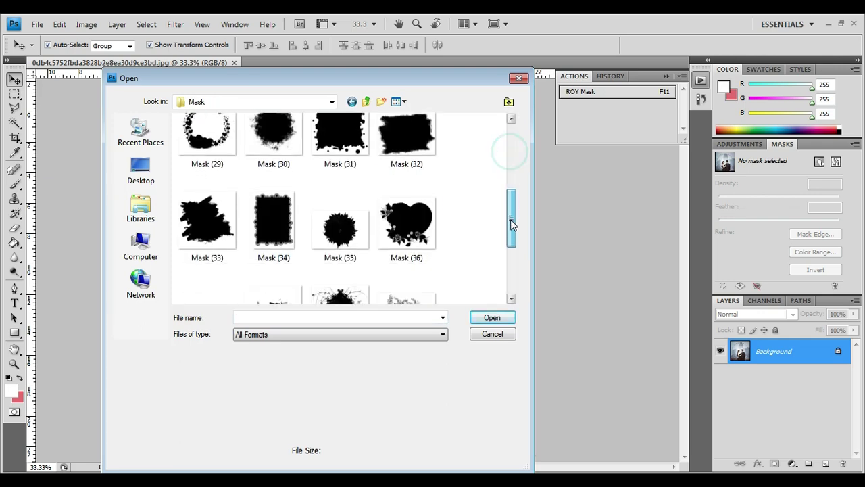
{"action": "double_click", "coordinate": [340, 249]}
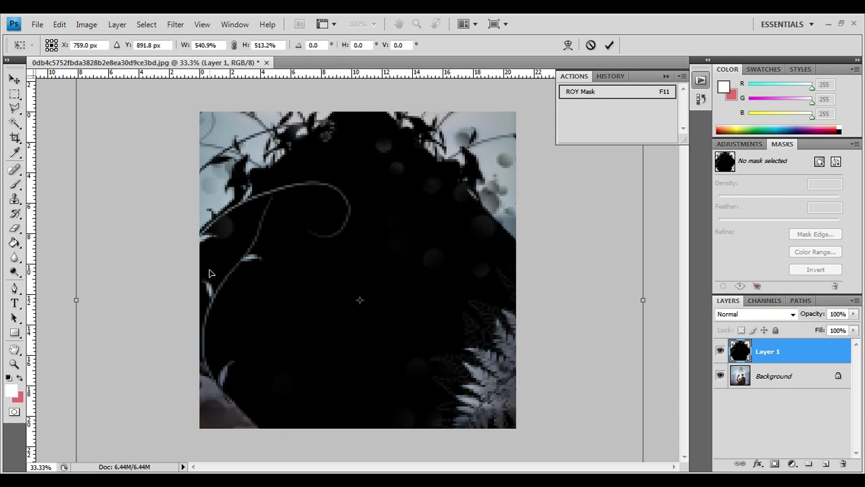
Scale the mask to about 308% wide by 293% high over the couple, commit it and clip the photo with ROY Mask.
{"action": "key", "text": "ctrl+minus"}
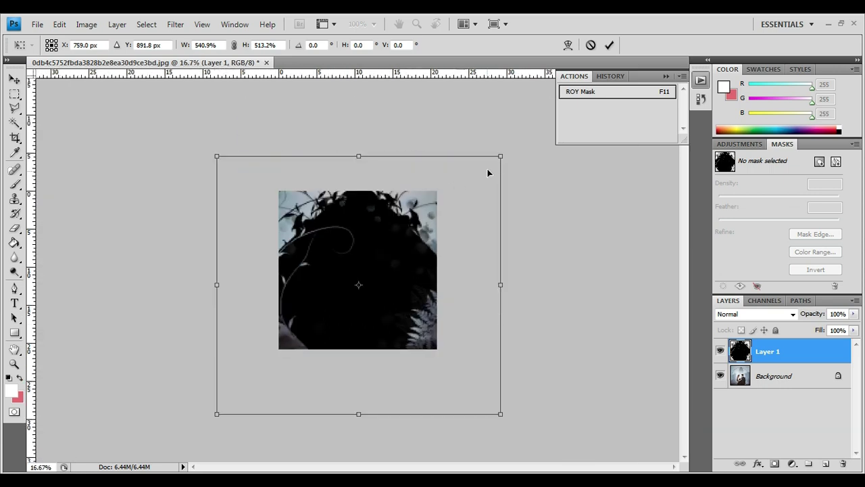
{"action": "left_click_drag", "start_coordinate": [500, 156], "coordinate": [356, 286]}
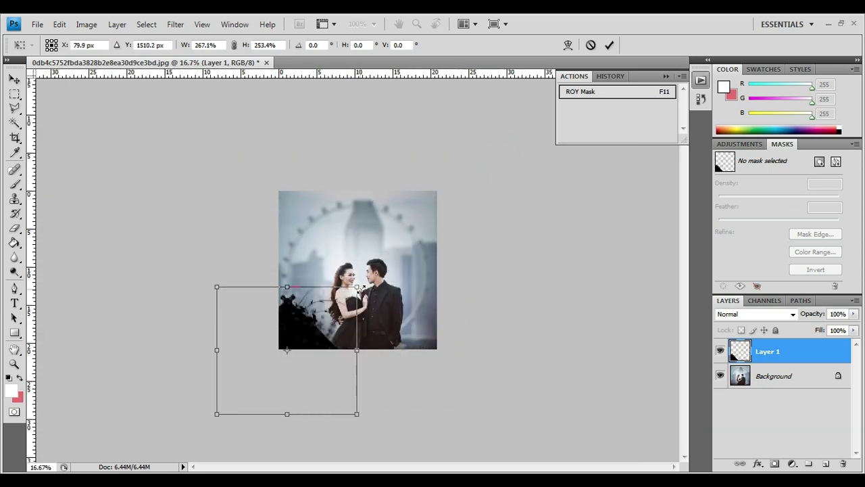
{"action": "left_click_drag", "start_coordinate": [308, 328], "coordinate": [374, 239]}
{"action": "left_click_drag", "start_coordinate": [419, 327], "coordinate": [440, 346]}
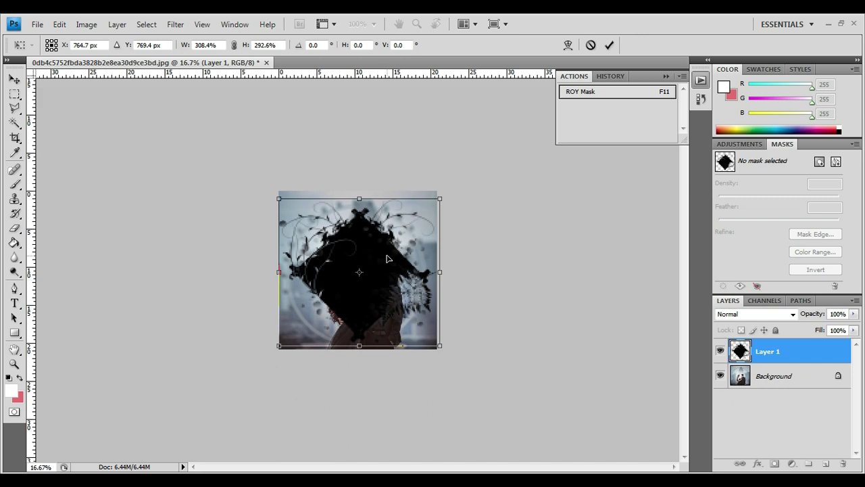
{"action": "key", "text": "ctrl+plus"}
{"action": "key", "text": "ctrl+plus"}
{"action": "key", "text": "Return"}
{"action": "key", "text": "F11"}
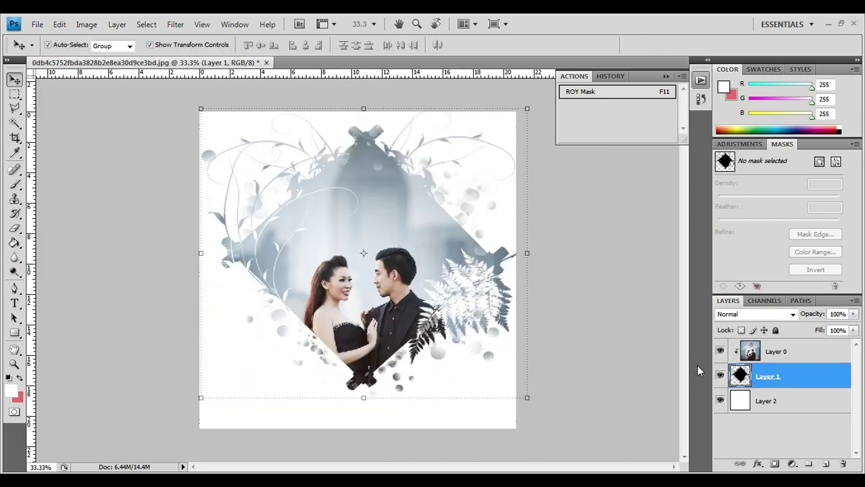
Reduce the clipping mask to about 92% wide by 96% high and move it lower around the couple, then commit the transform.
{"action": "left_click_drag", "start_coordinate": [529, 106], "coordinate": [494, 122]}
{"action": "left_click_drag", "start_coordinate": [351, 134], "coordinate": [351, 123]}
{"action": "left_click_drag", "start_coordinate": [367, 179], "coordinate": [372, 203]}
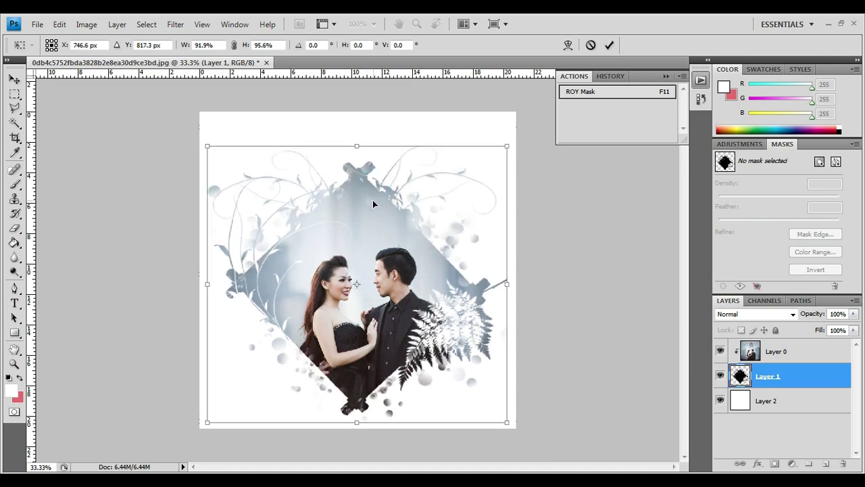
{"action": "double_click", "coordinate": [366, 198]}
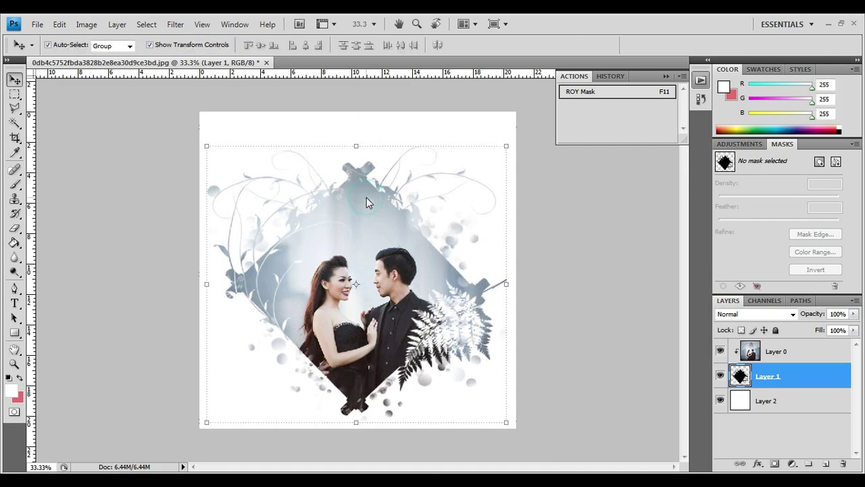
Deselect the mask layer and minimize Photoshop to show the desktop.
{"action": "left_click", "coordinate": [569, 217]}
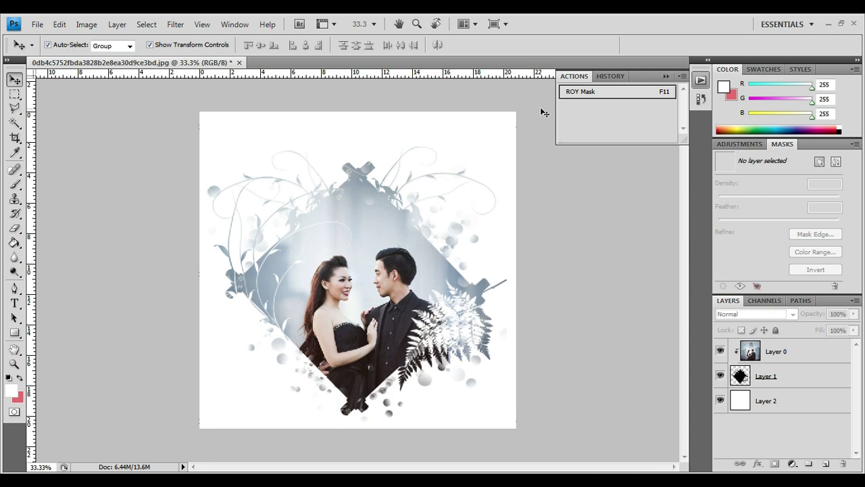
{"action": "left_click", "coordinate": [828, 23]}
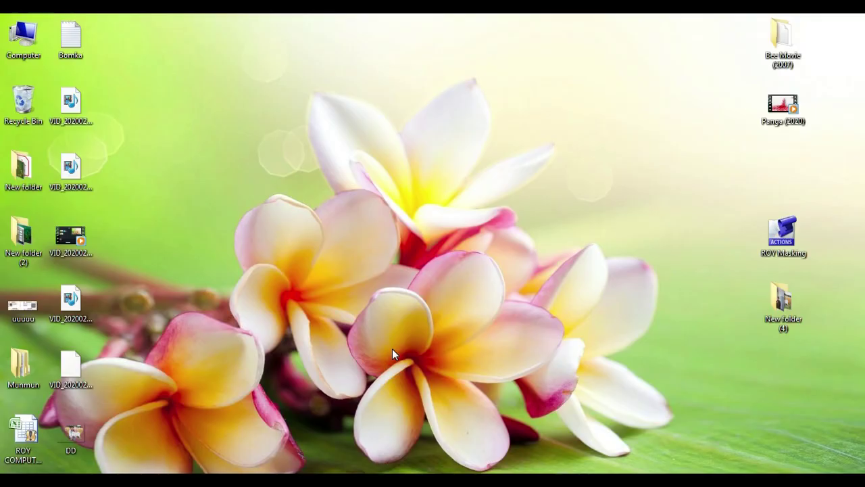